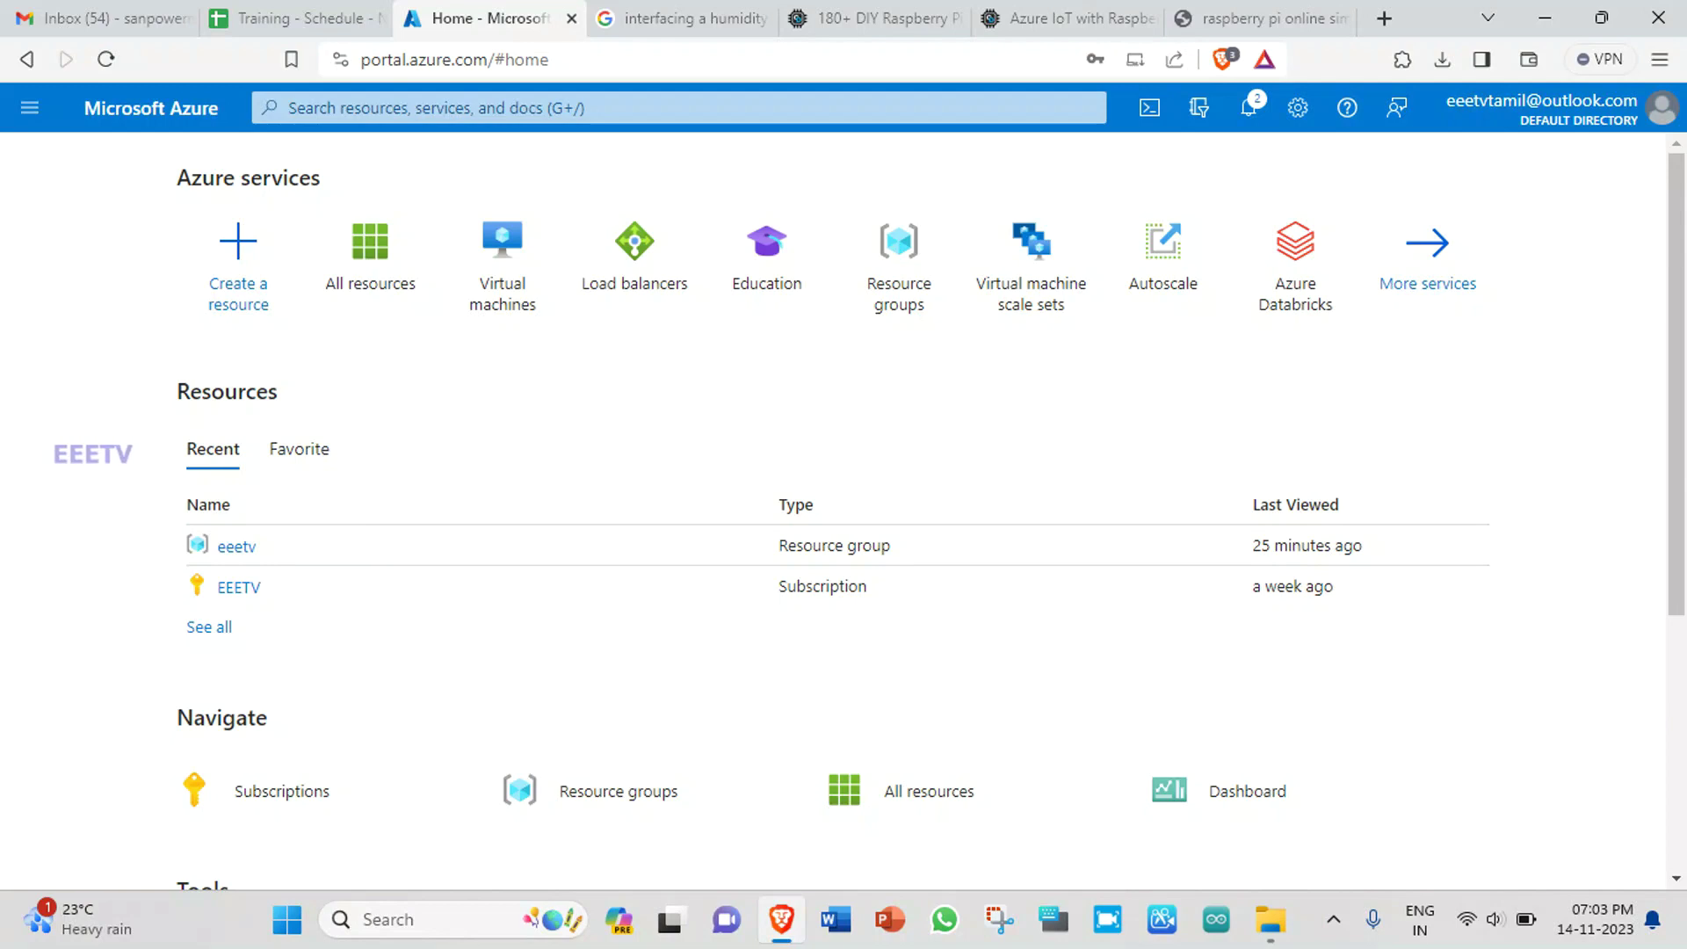
# Search the portal for IOT, open the IoT Hub service and start creating a new hub.
pyautogui.click(291, 107)
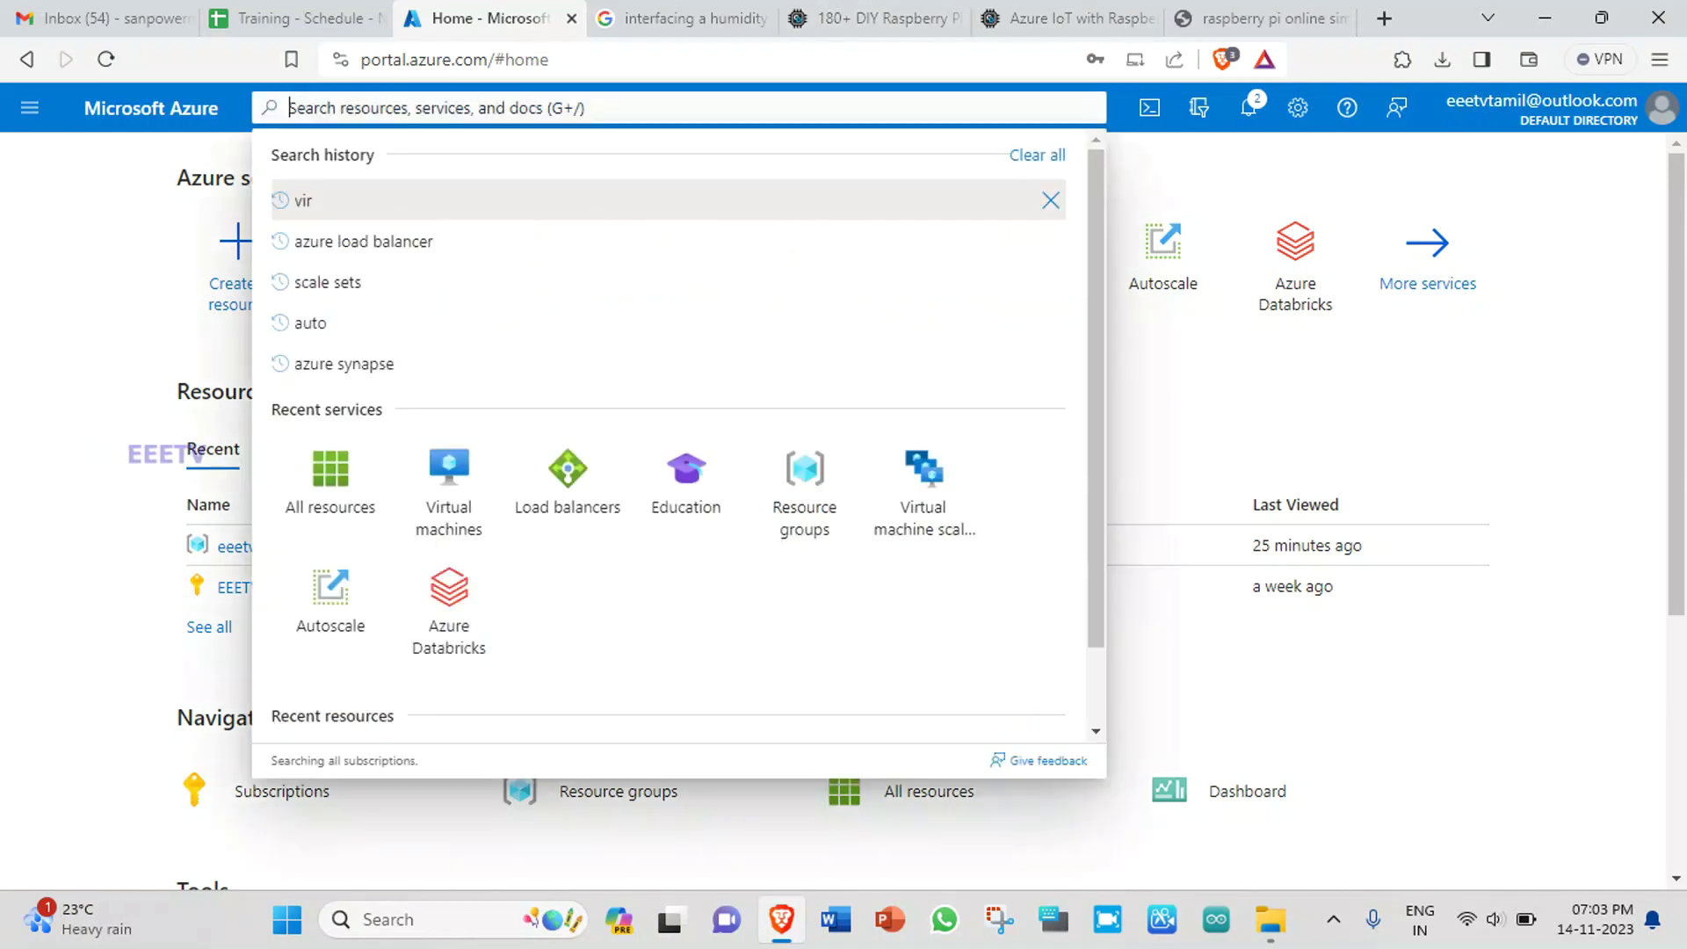
pyautogui.write('IOT')
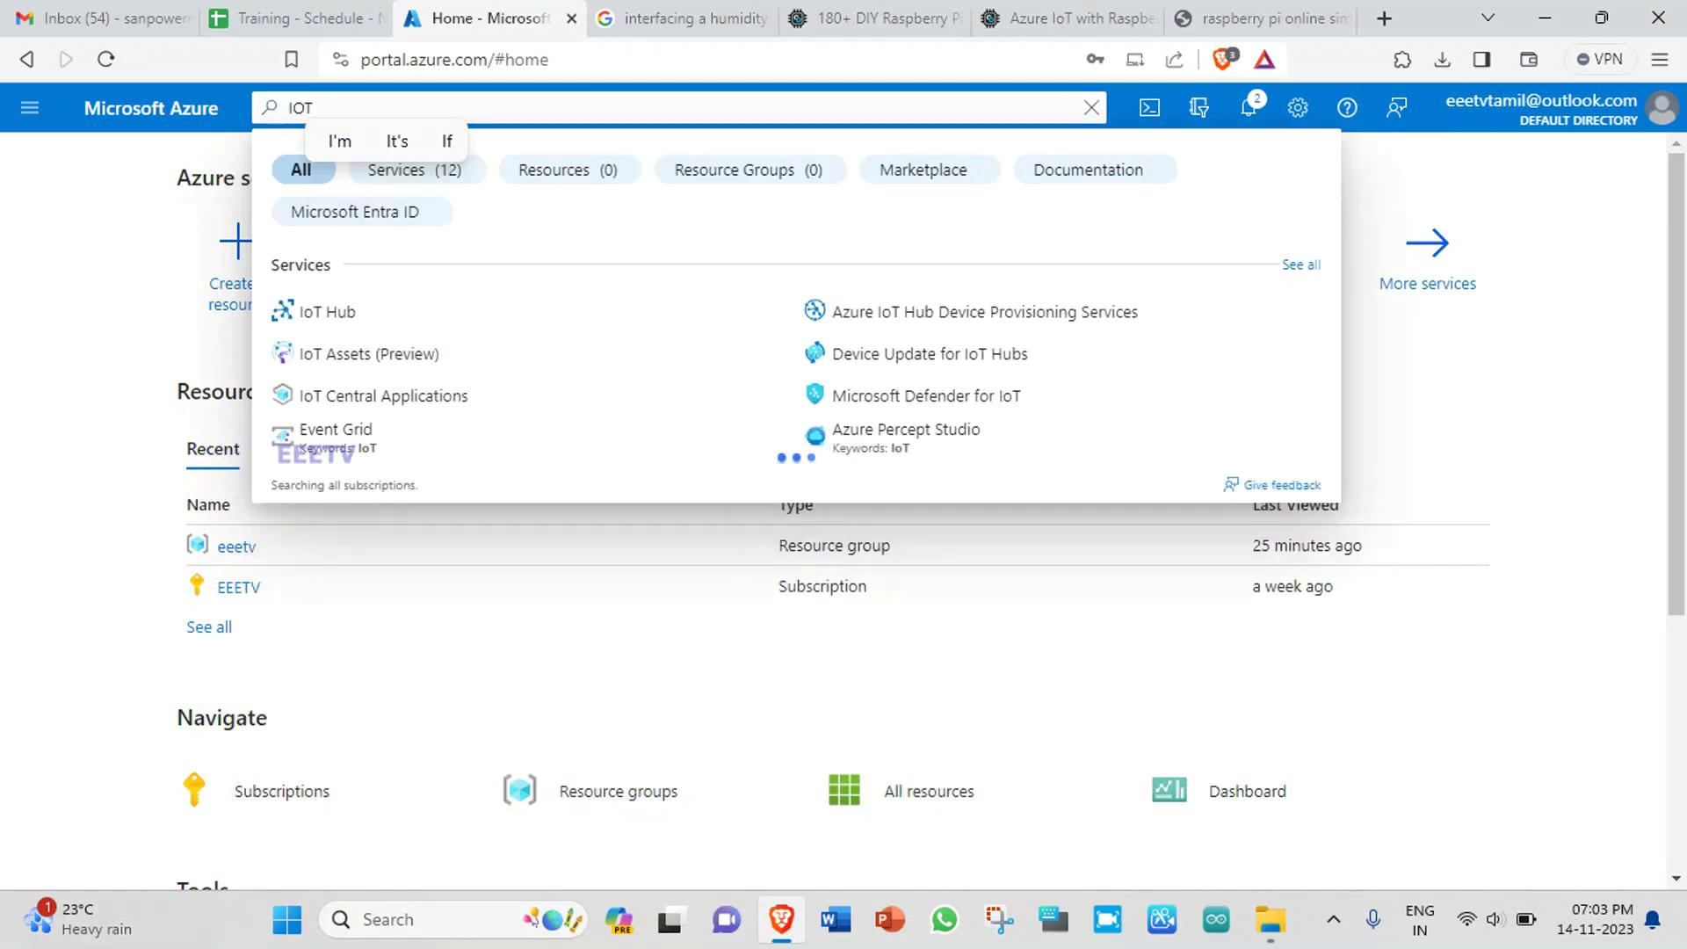
pyautogui.click(328, 311)
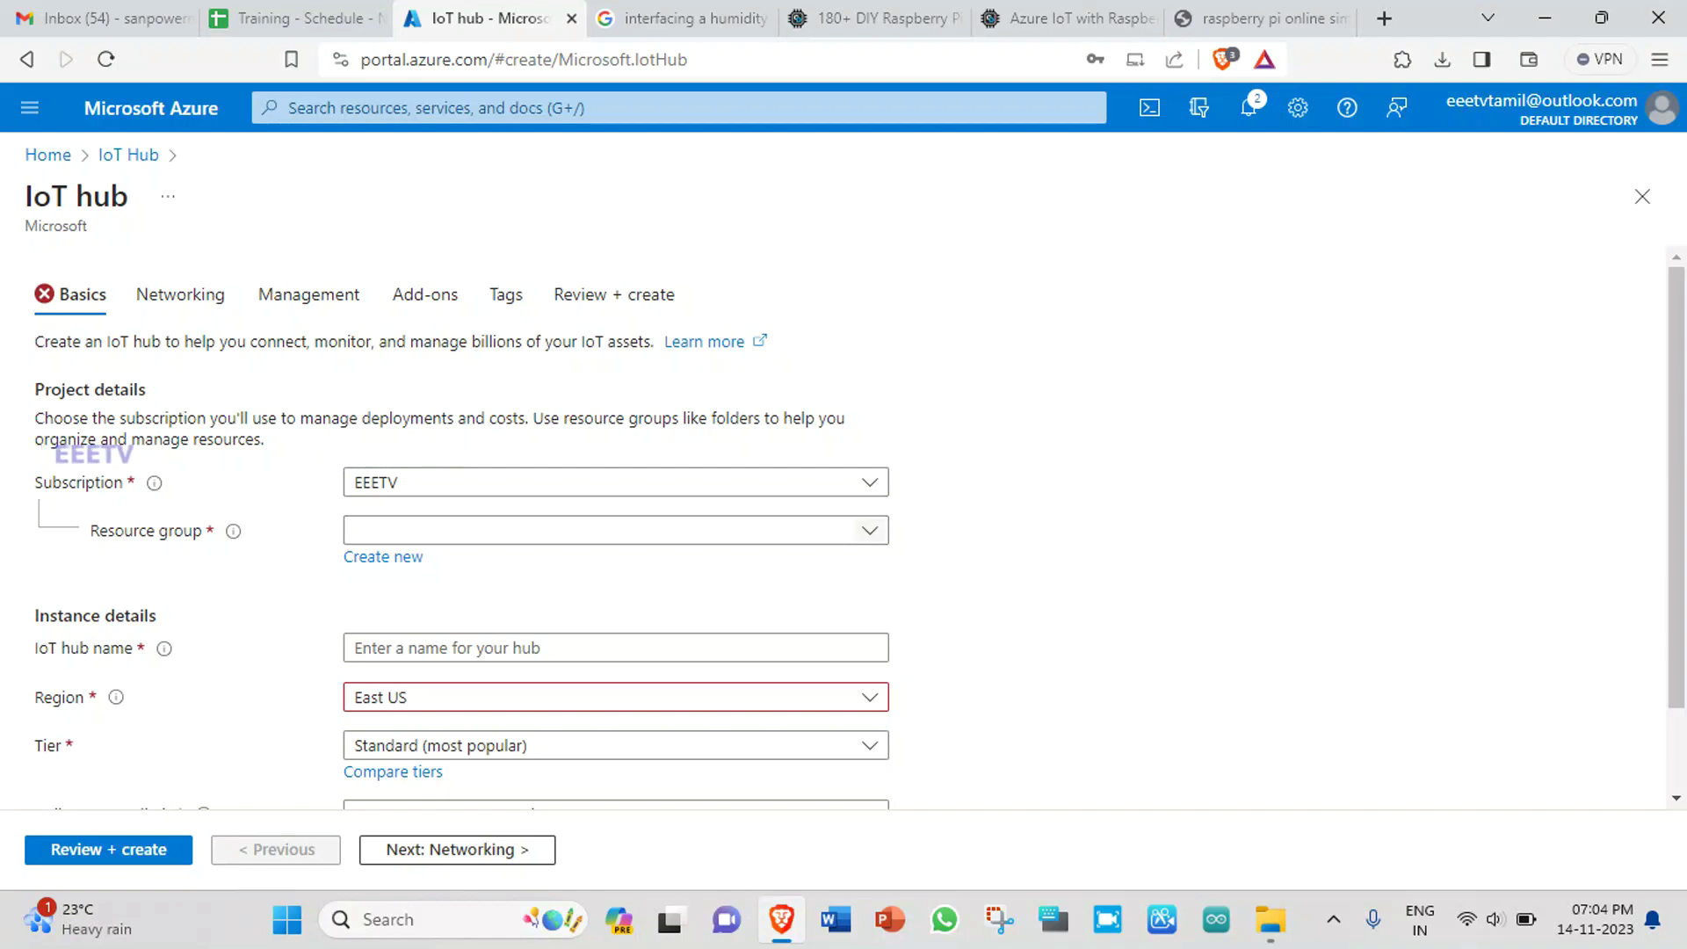
# Assign the new IoT hub to the eeetv resource group and name it EEETV.
pyautogui.click(615, 530)
pyautogui.click(373, 615)
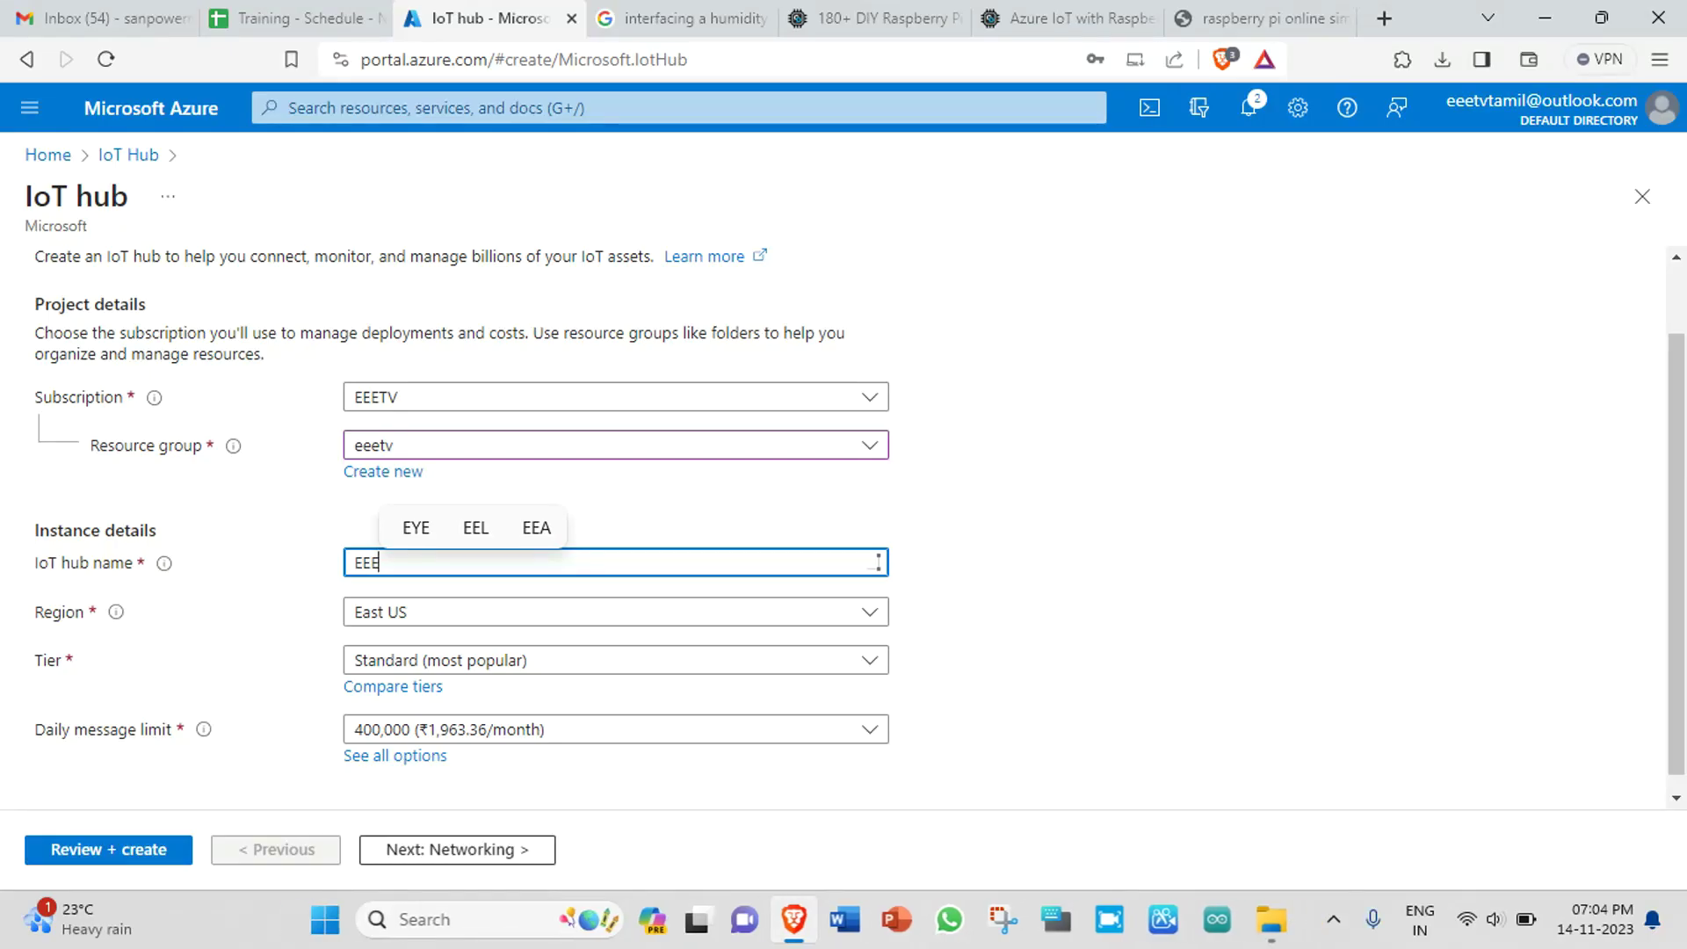
pyautogui.write('TV')
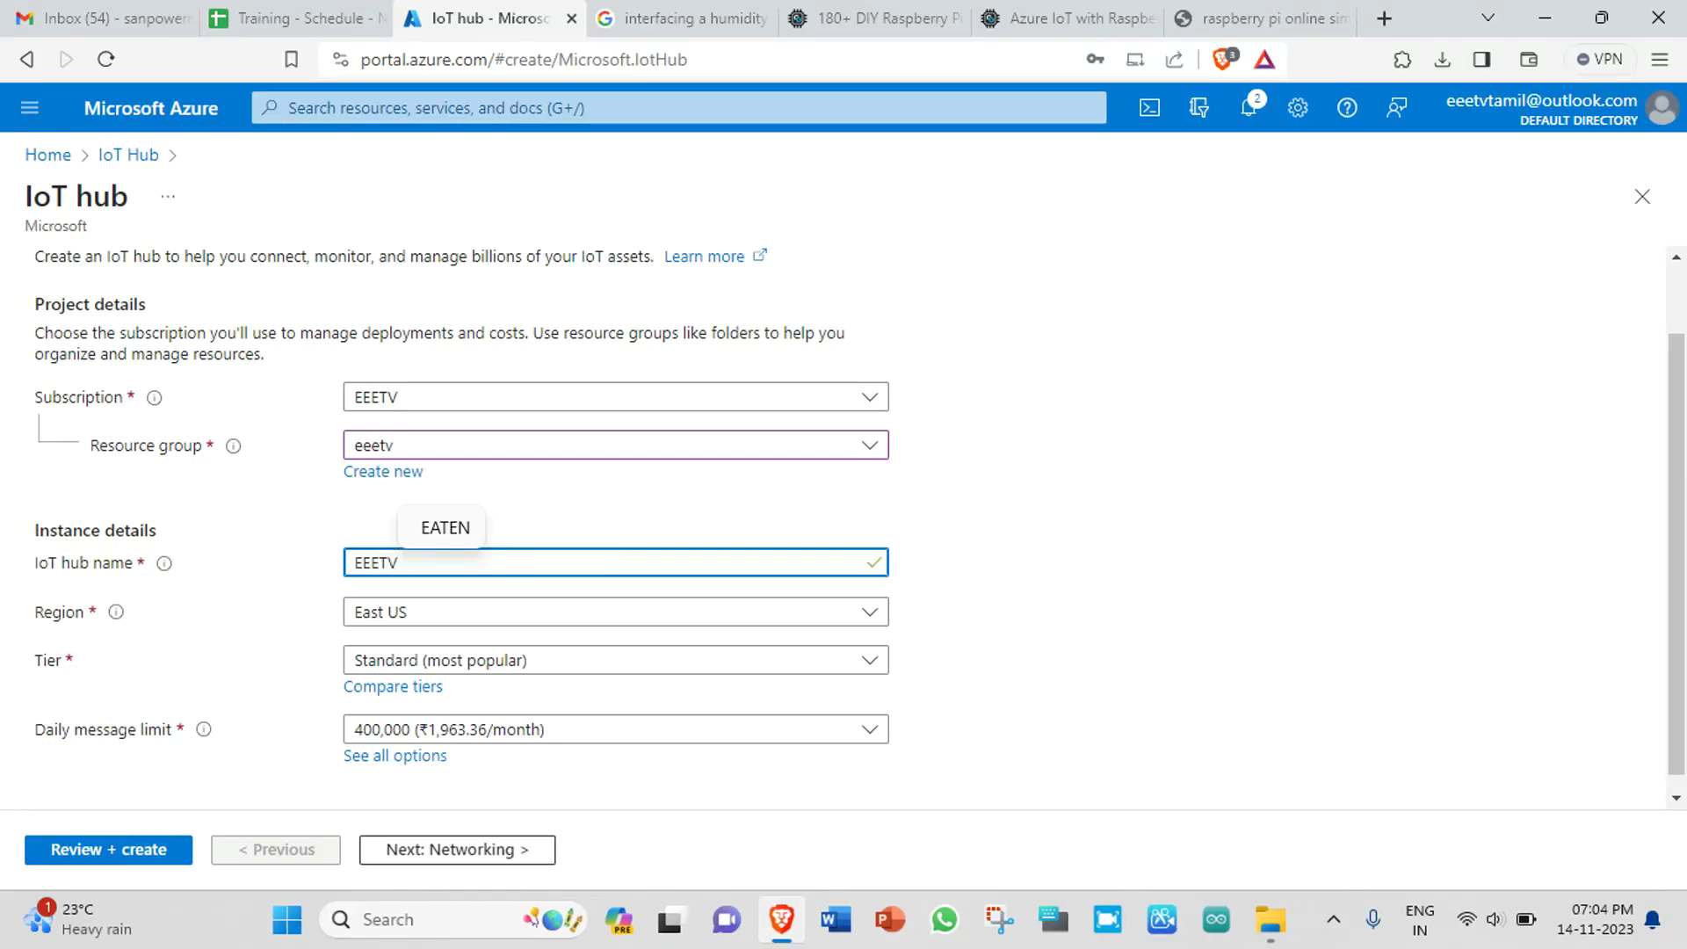
# Set the IoT hub's region to Central India.
pyautogui.click(615, 611)
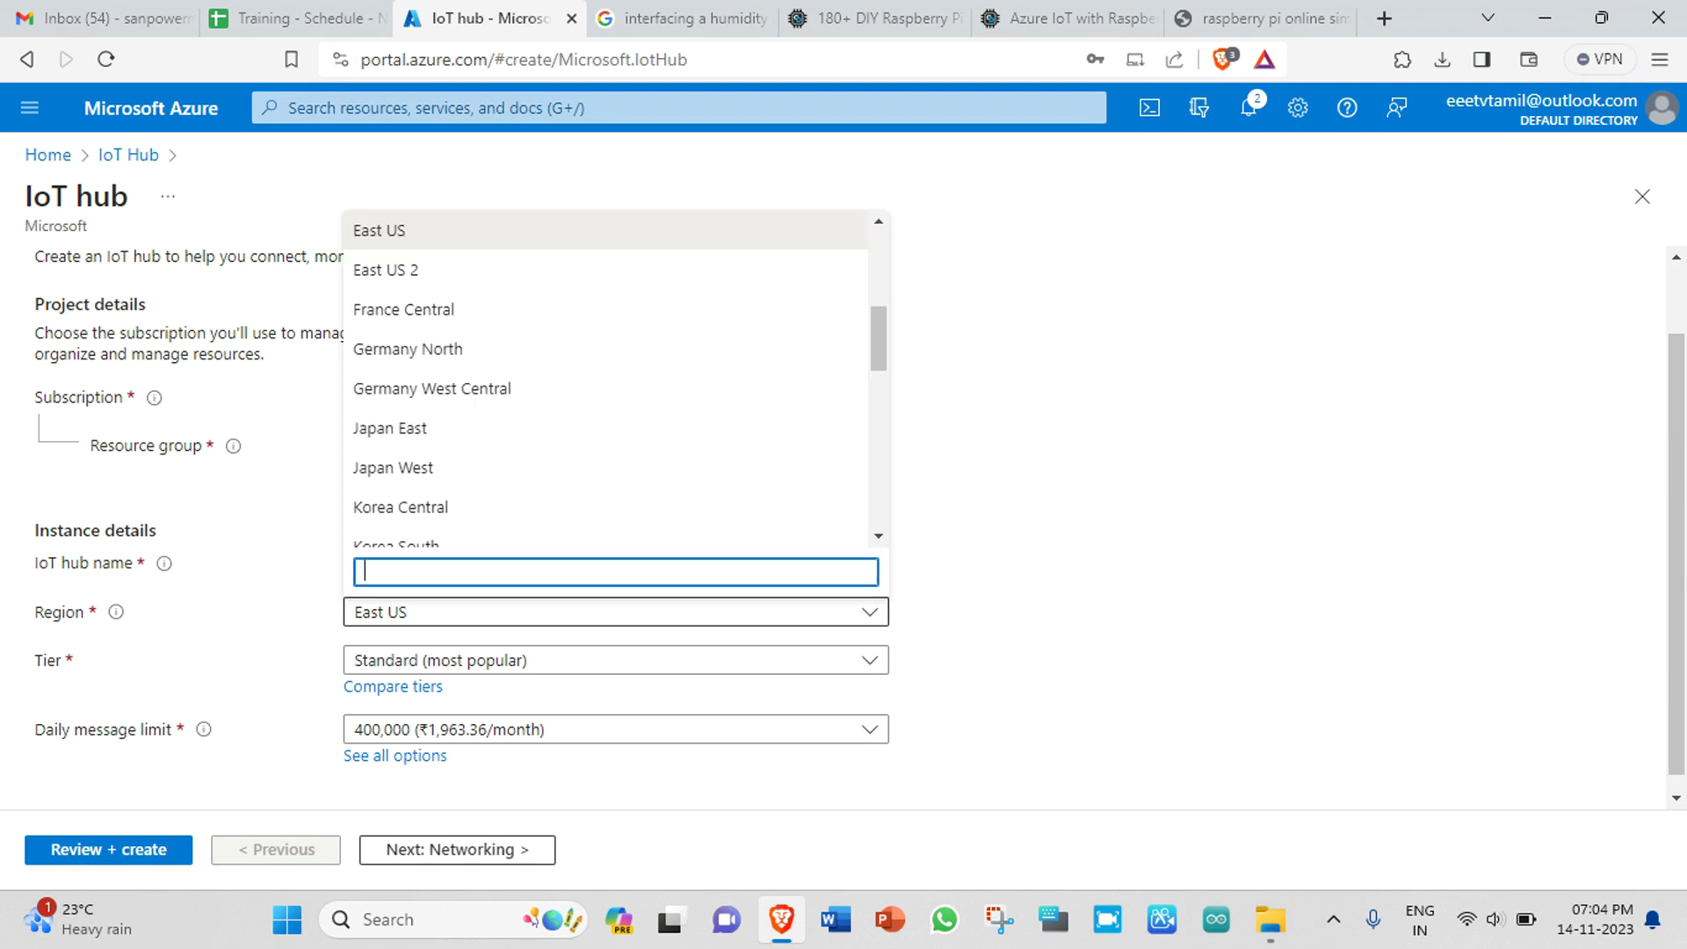
pyautogui.scroll(5, 439, 468)
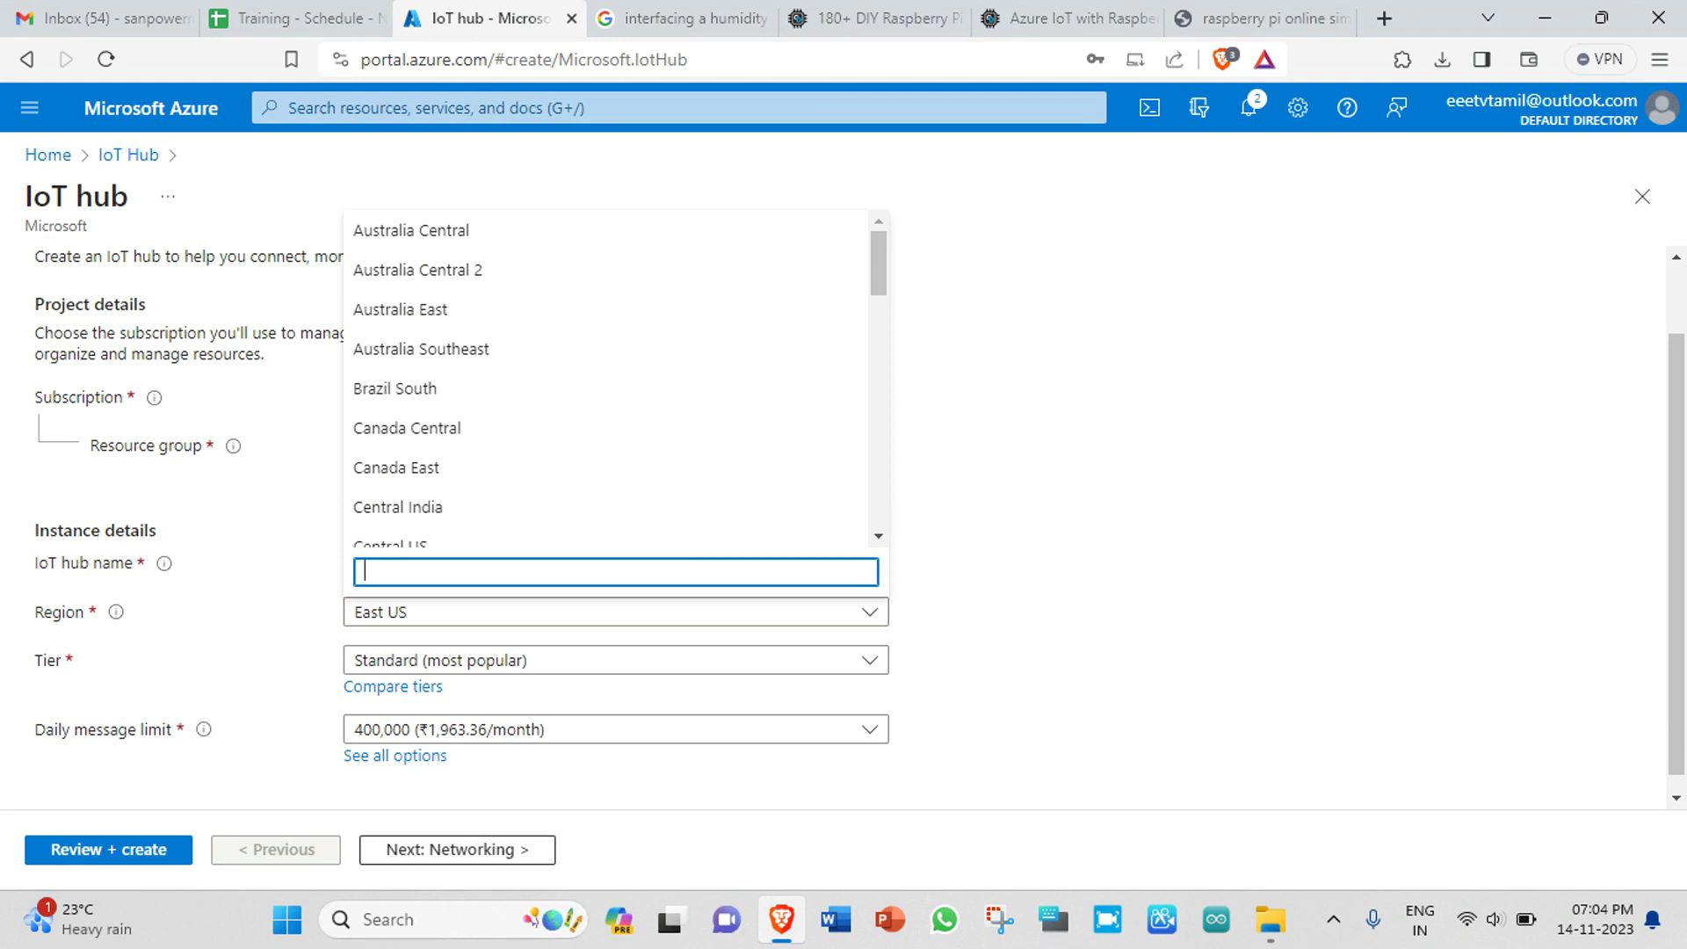
pyautogui.scroll(-3, 439, 467)
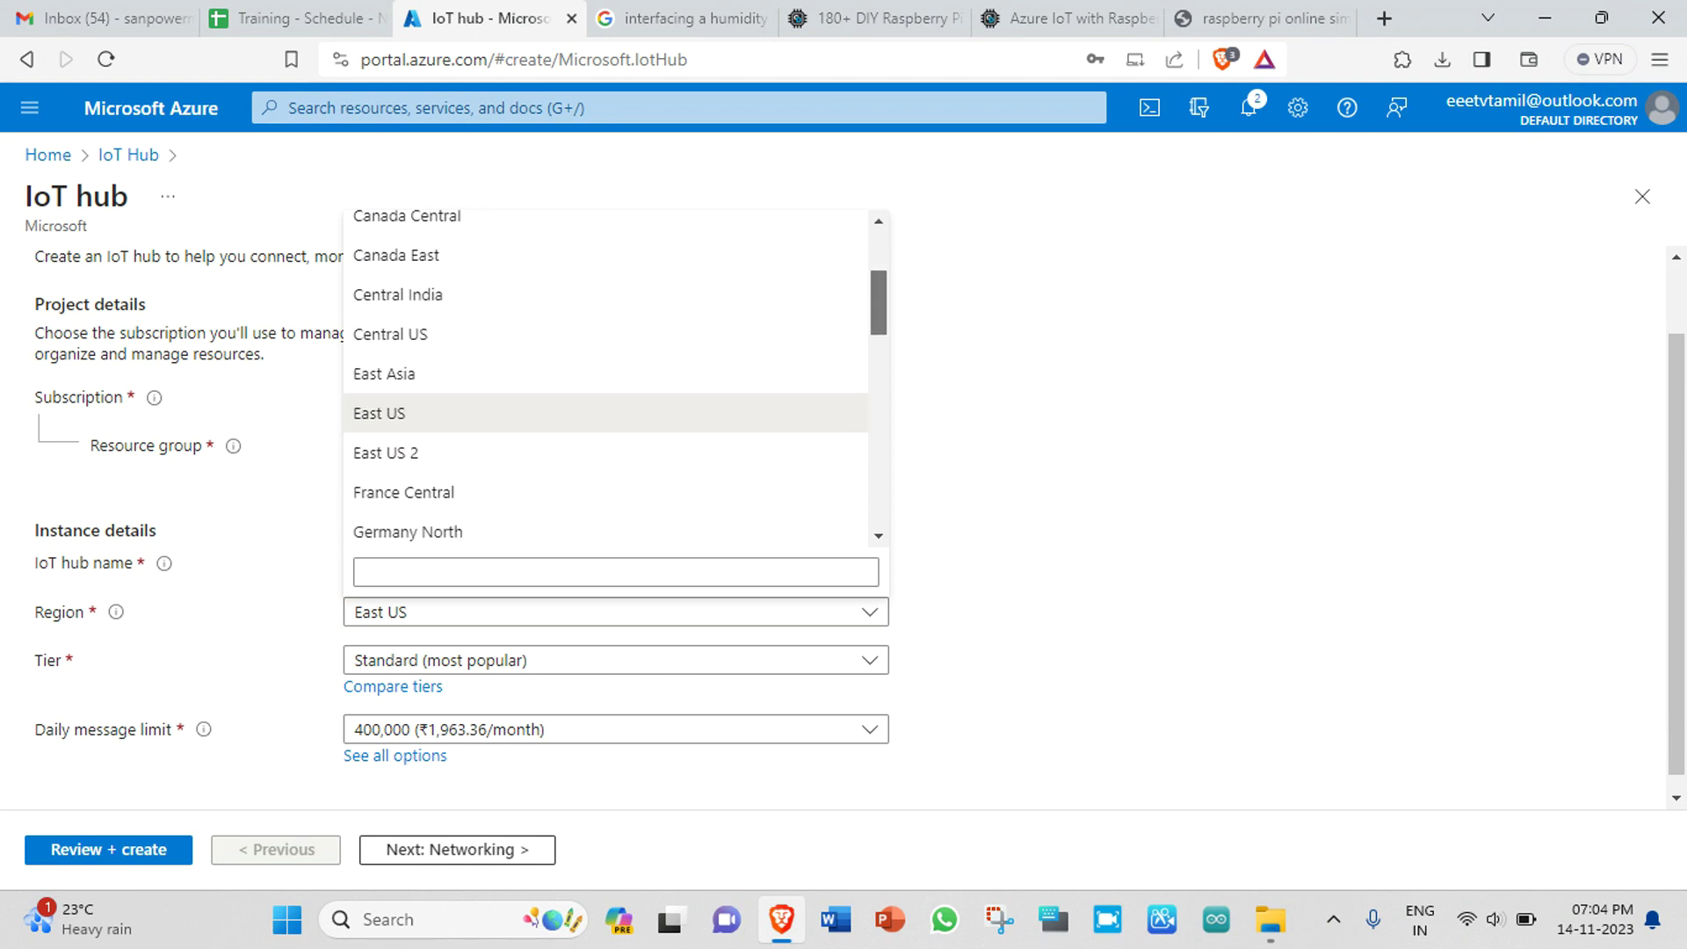
pyautogui.press('Up')
pyautogui.press('Up')
pyautogui.press('Up')
pyautogui.press('Return')
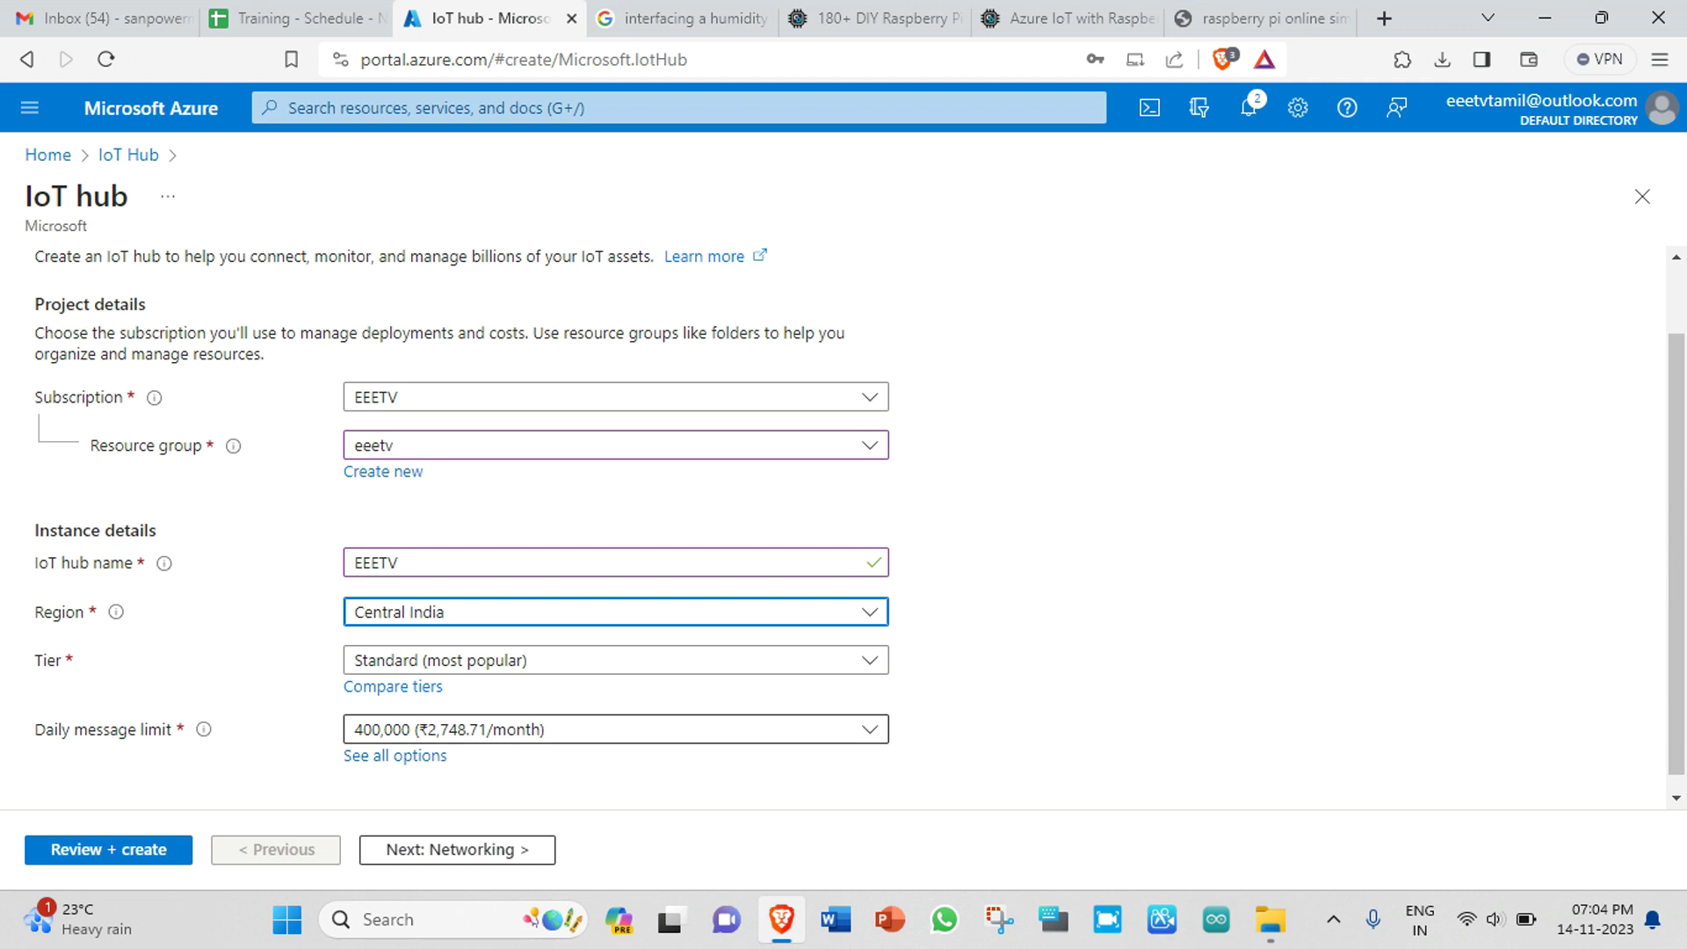
# Accept the default tier, message limit, networking, management and add-on settings and proceed to the hub's tags.
pyautogui.scroll(-1, 859, 516)
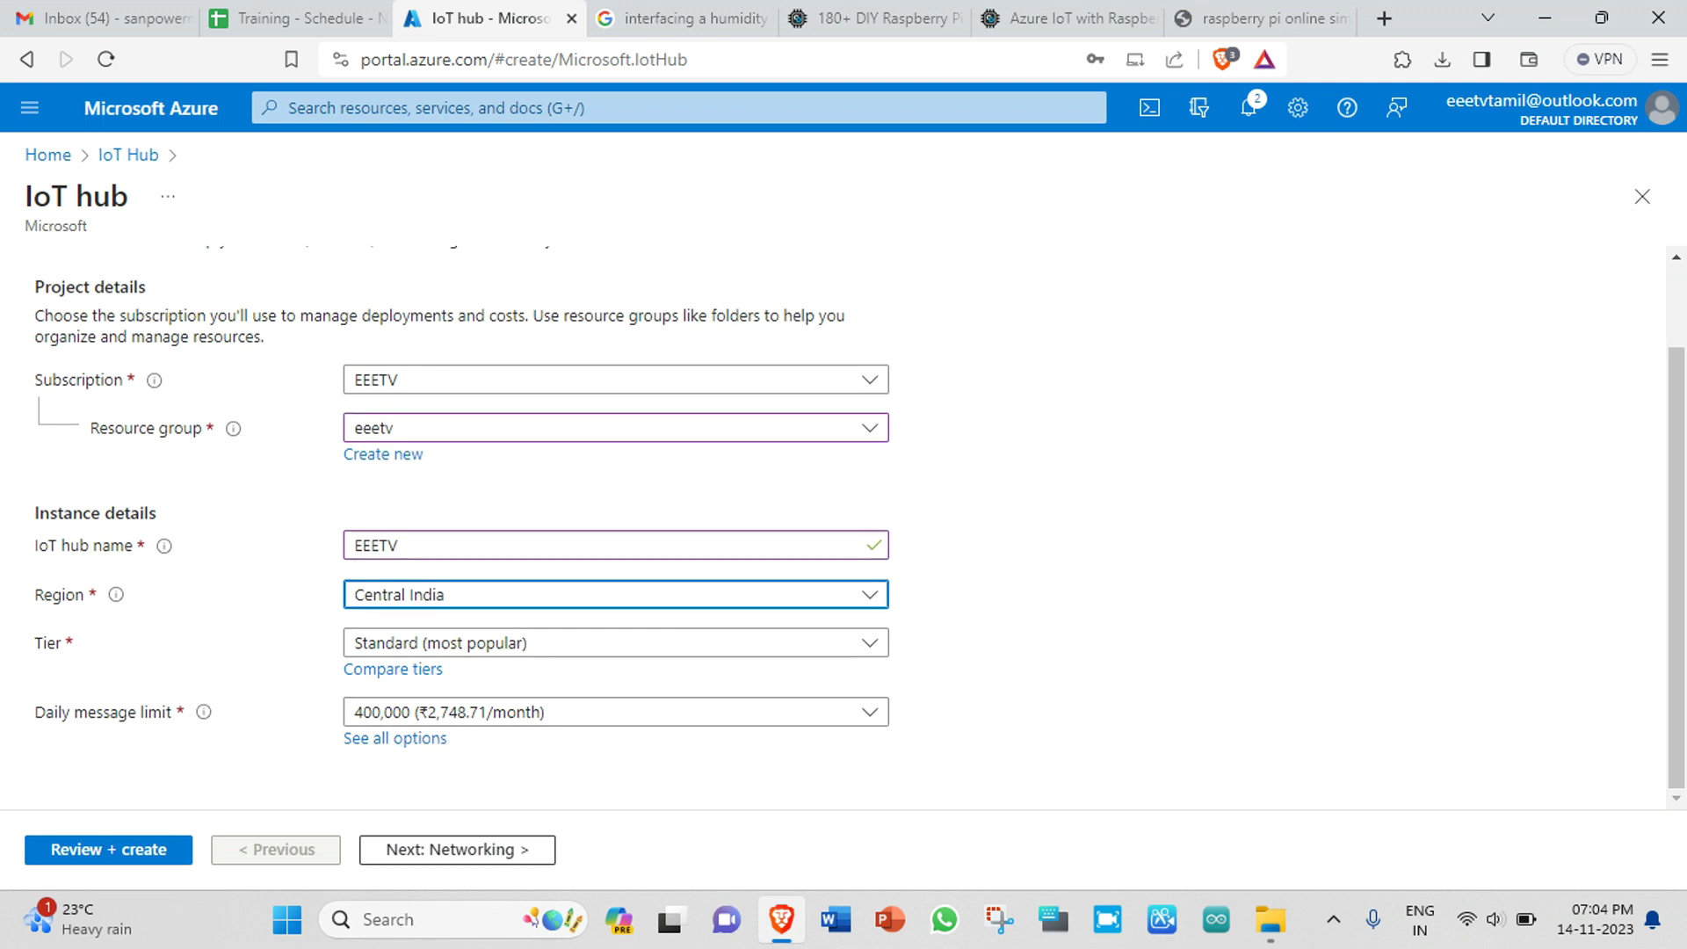
pyautogui.click(457, 849)
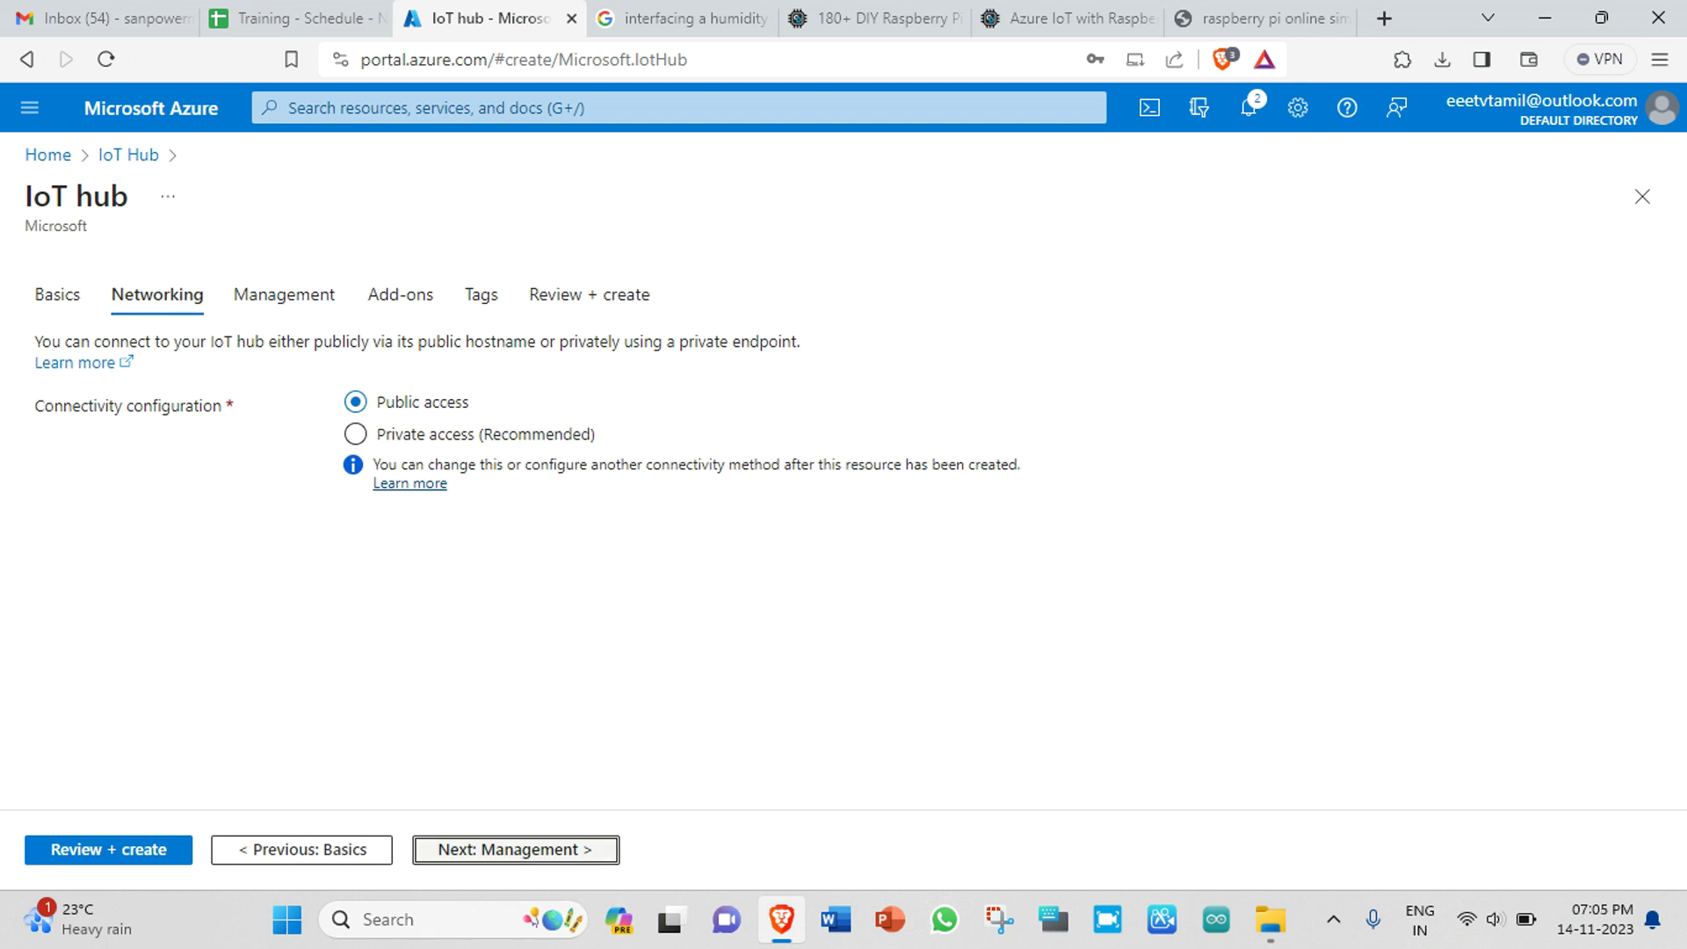
pyautogui.click(545, 850)
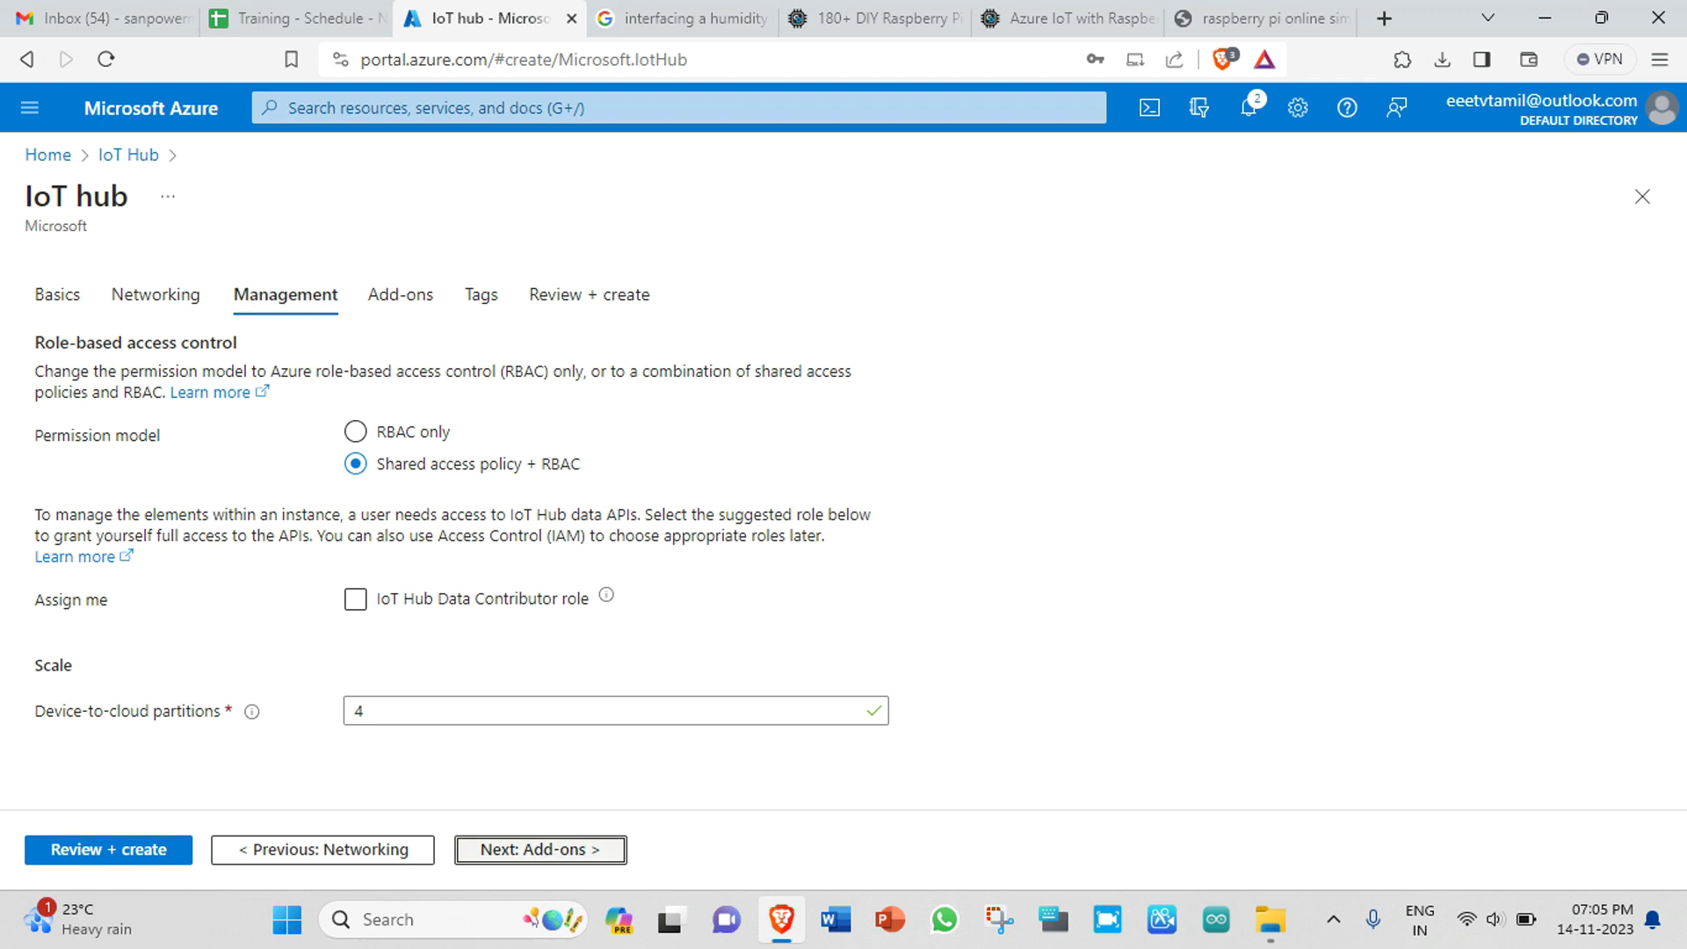
pyautogui.click(541, 850)
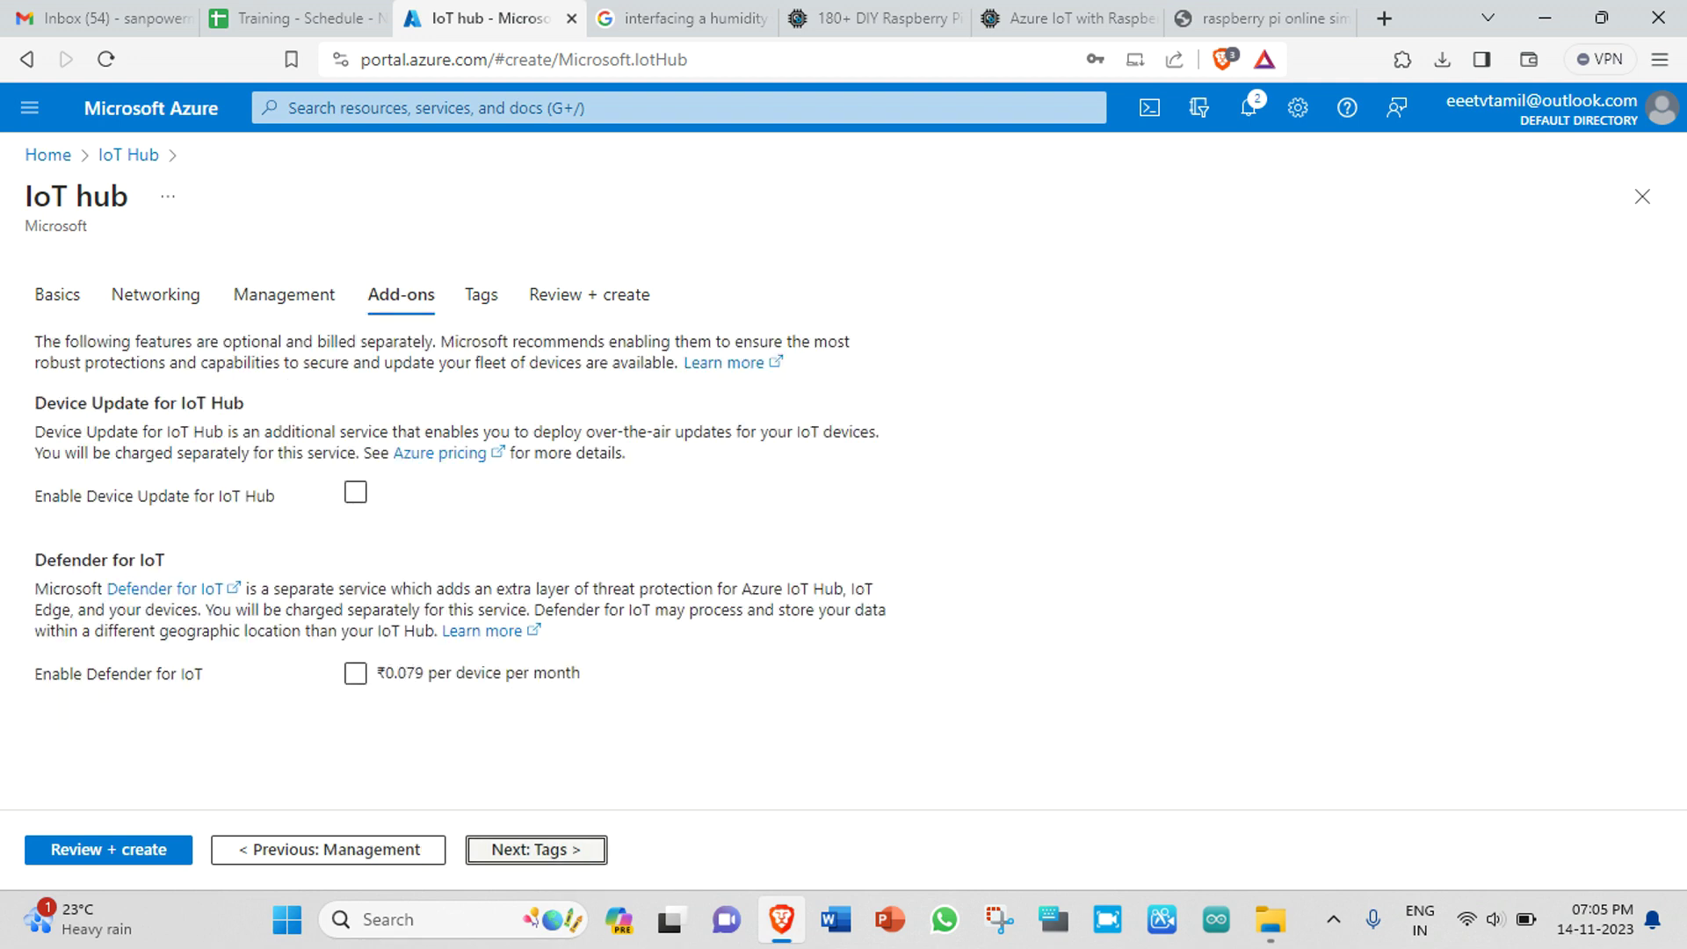
pyautogui.click(536, 850)
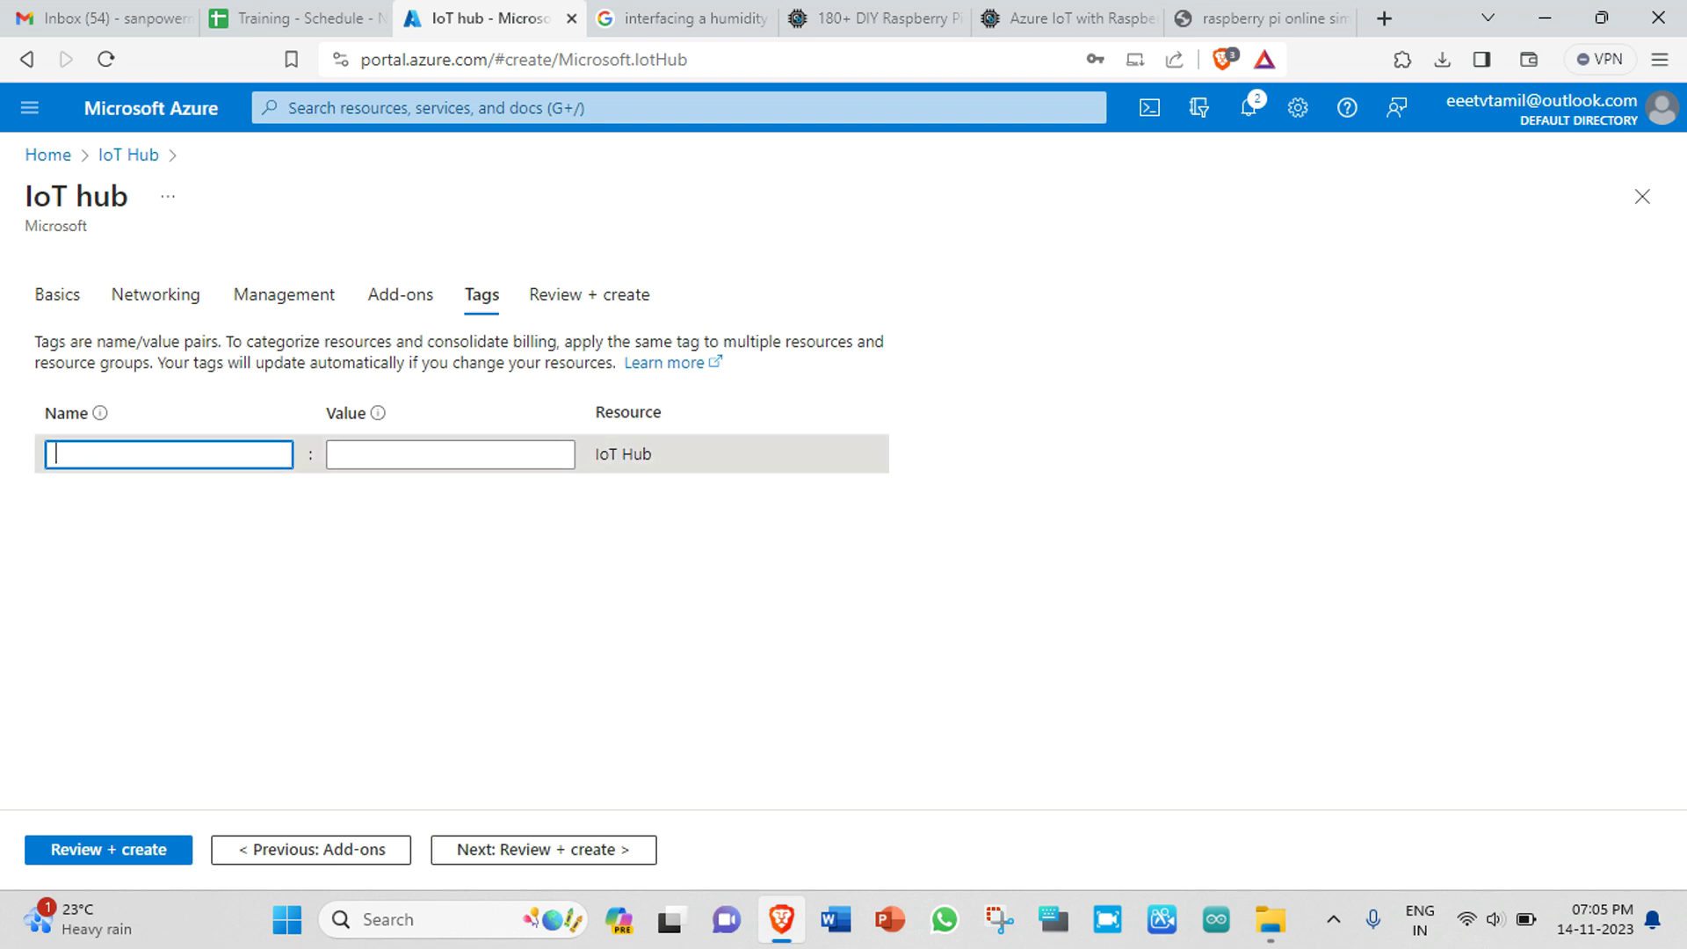
# Tag the IoT hub with the name CREATED BY and the value EEETV, and create the hub.
pyautogui.write('CREATED BY')
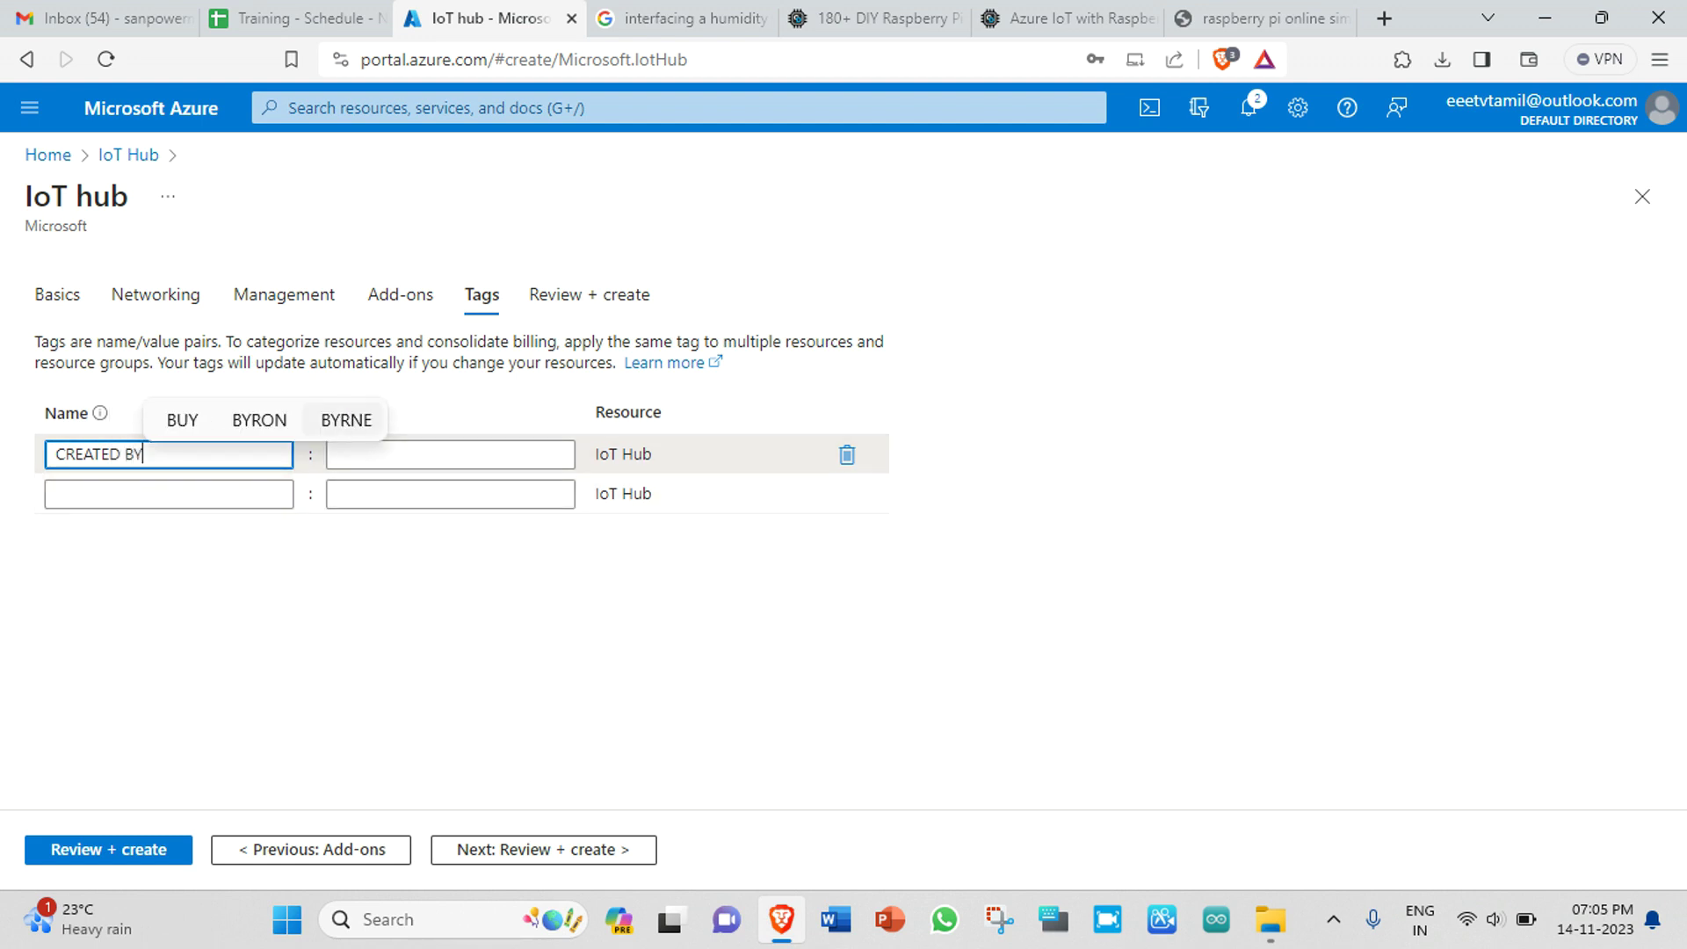
pyautogui.click(346, 420)
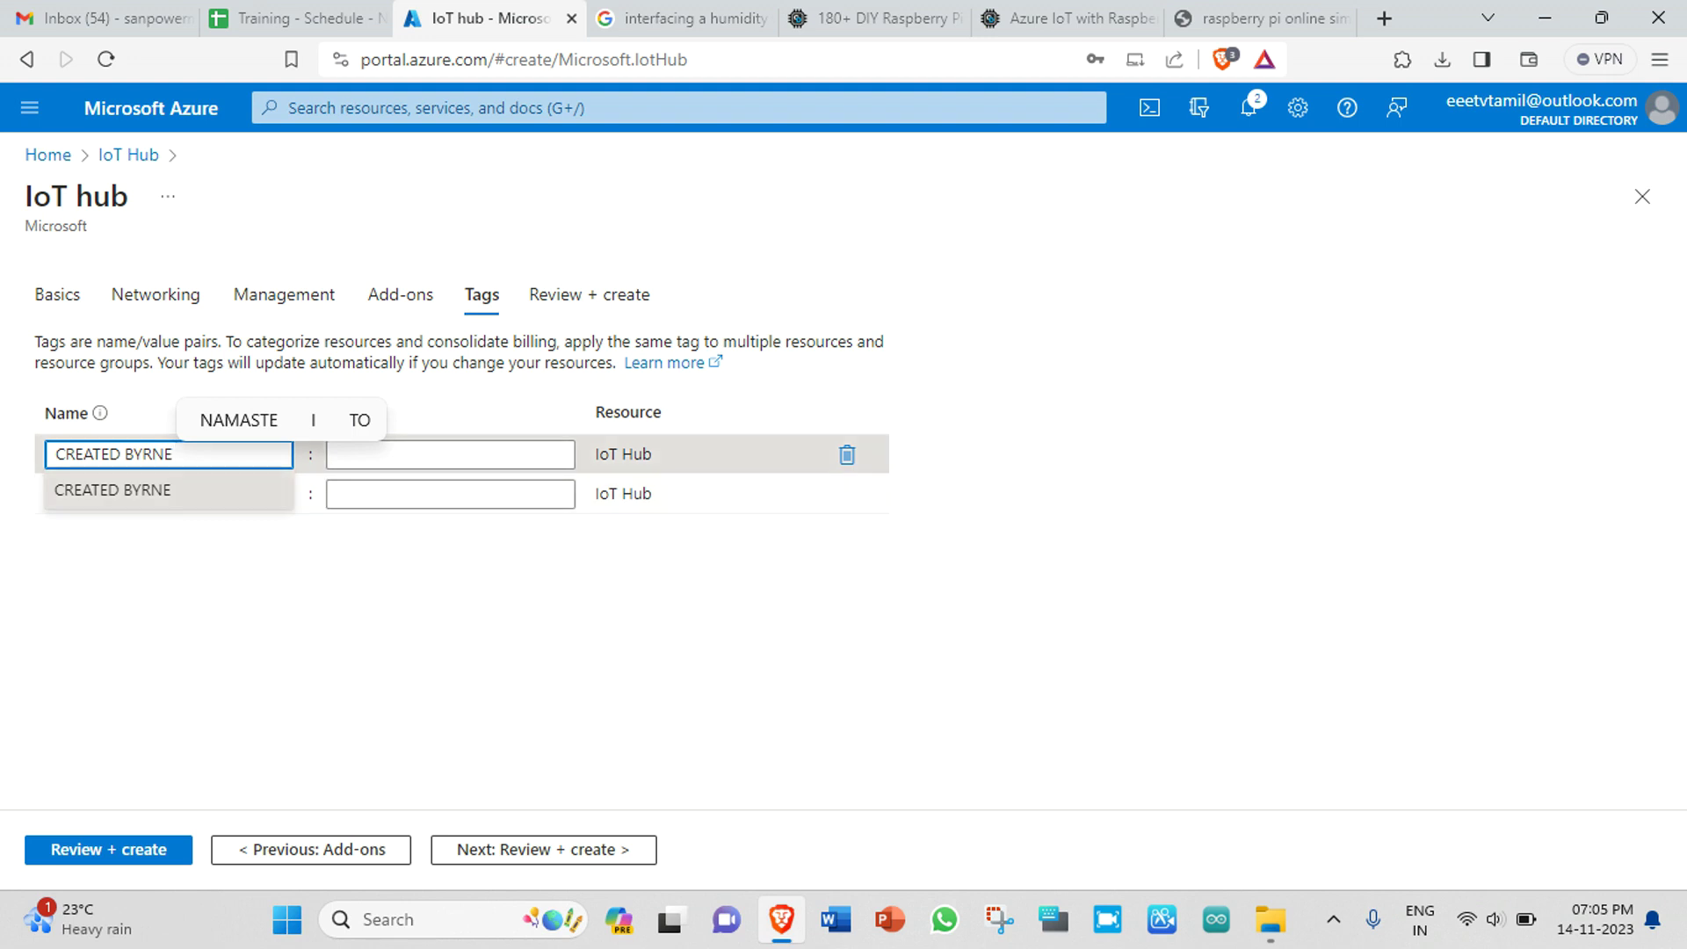
pyautogui.press('BackSpace')
pyautogui.press('BackSpace')
pyautogui.press('BackSpace')
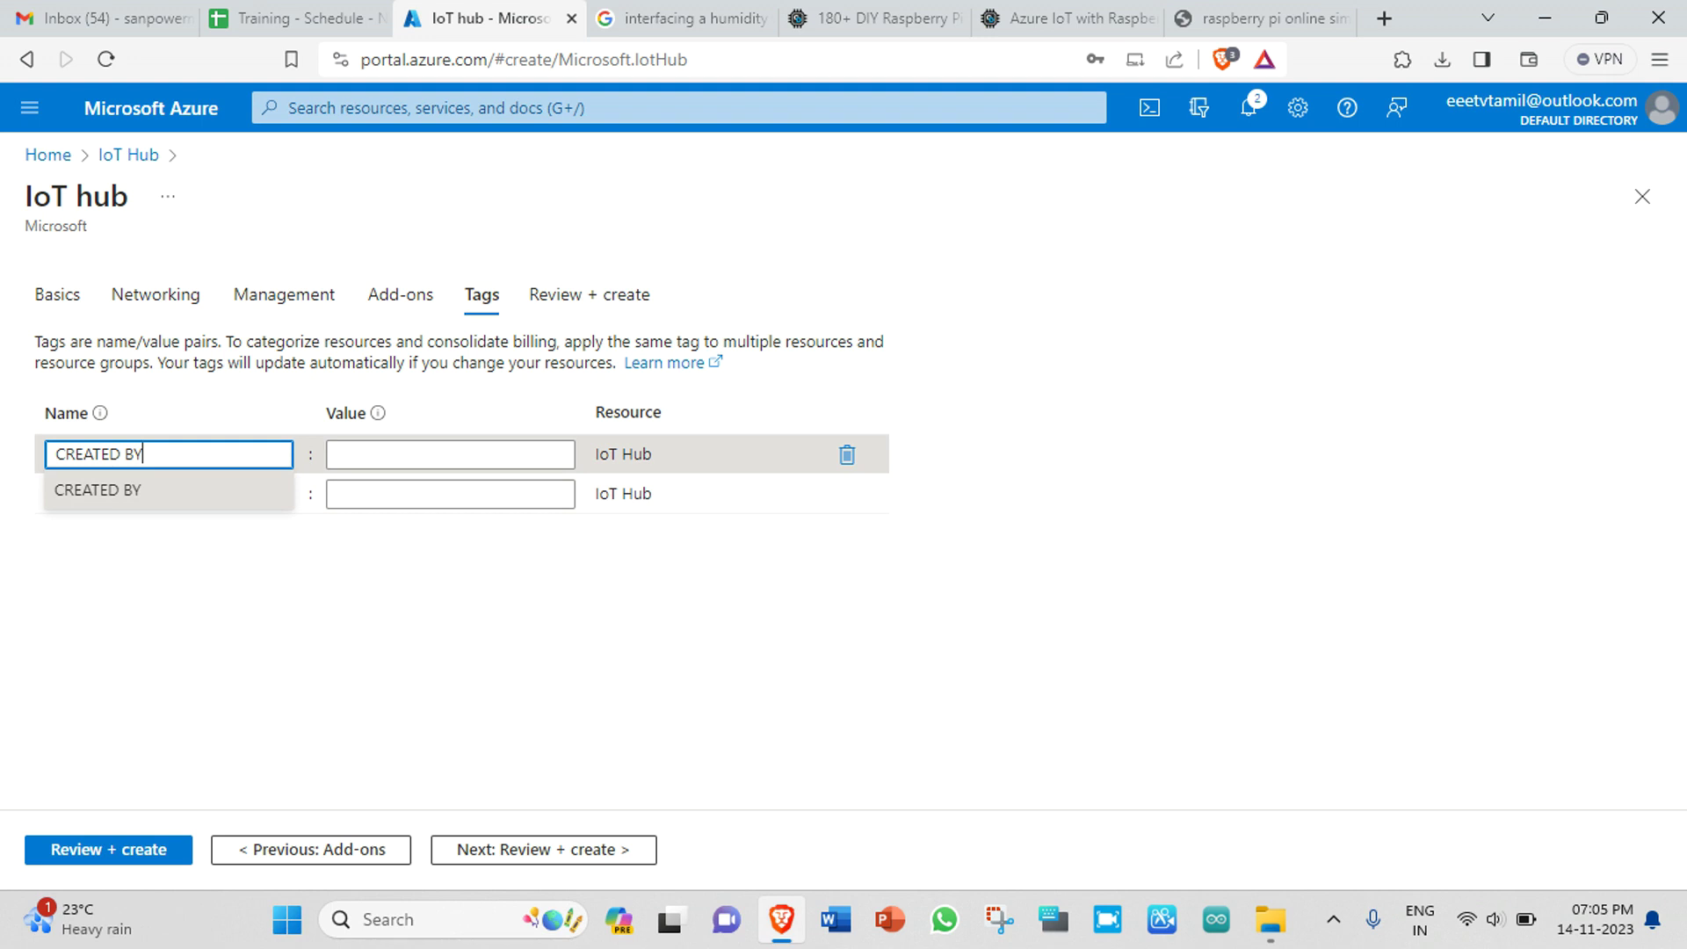
pyautogui.press('Escape')
pyautogui.click(450, 454)
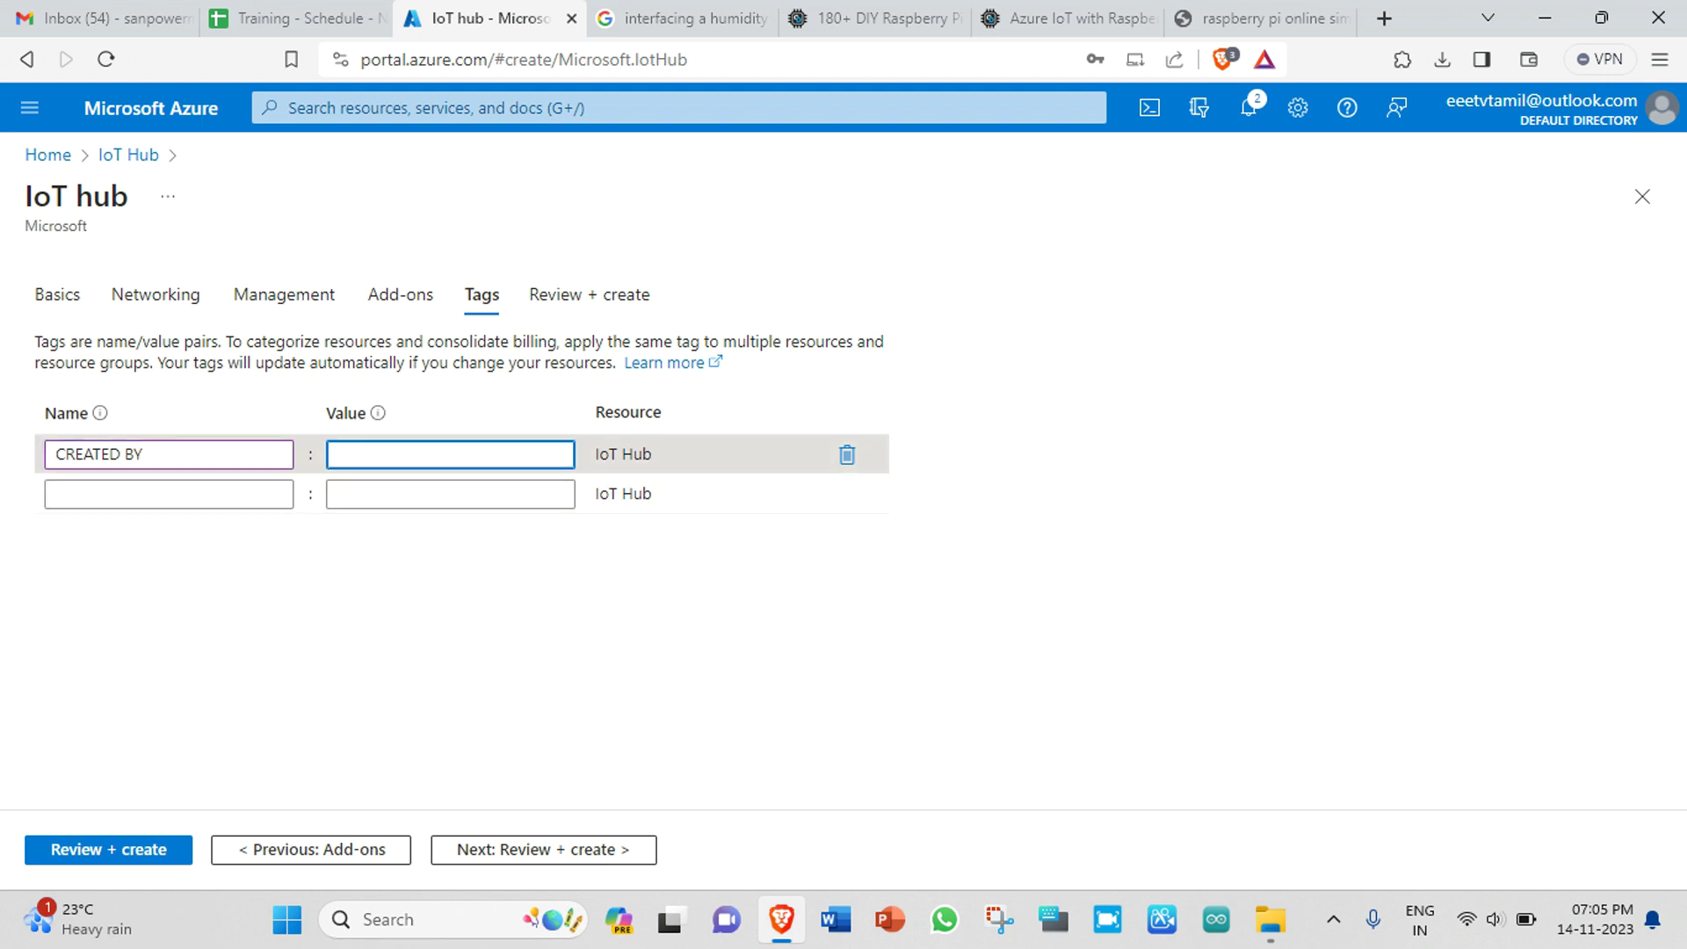
pyautogui.write('EEETV')
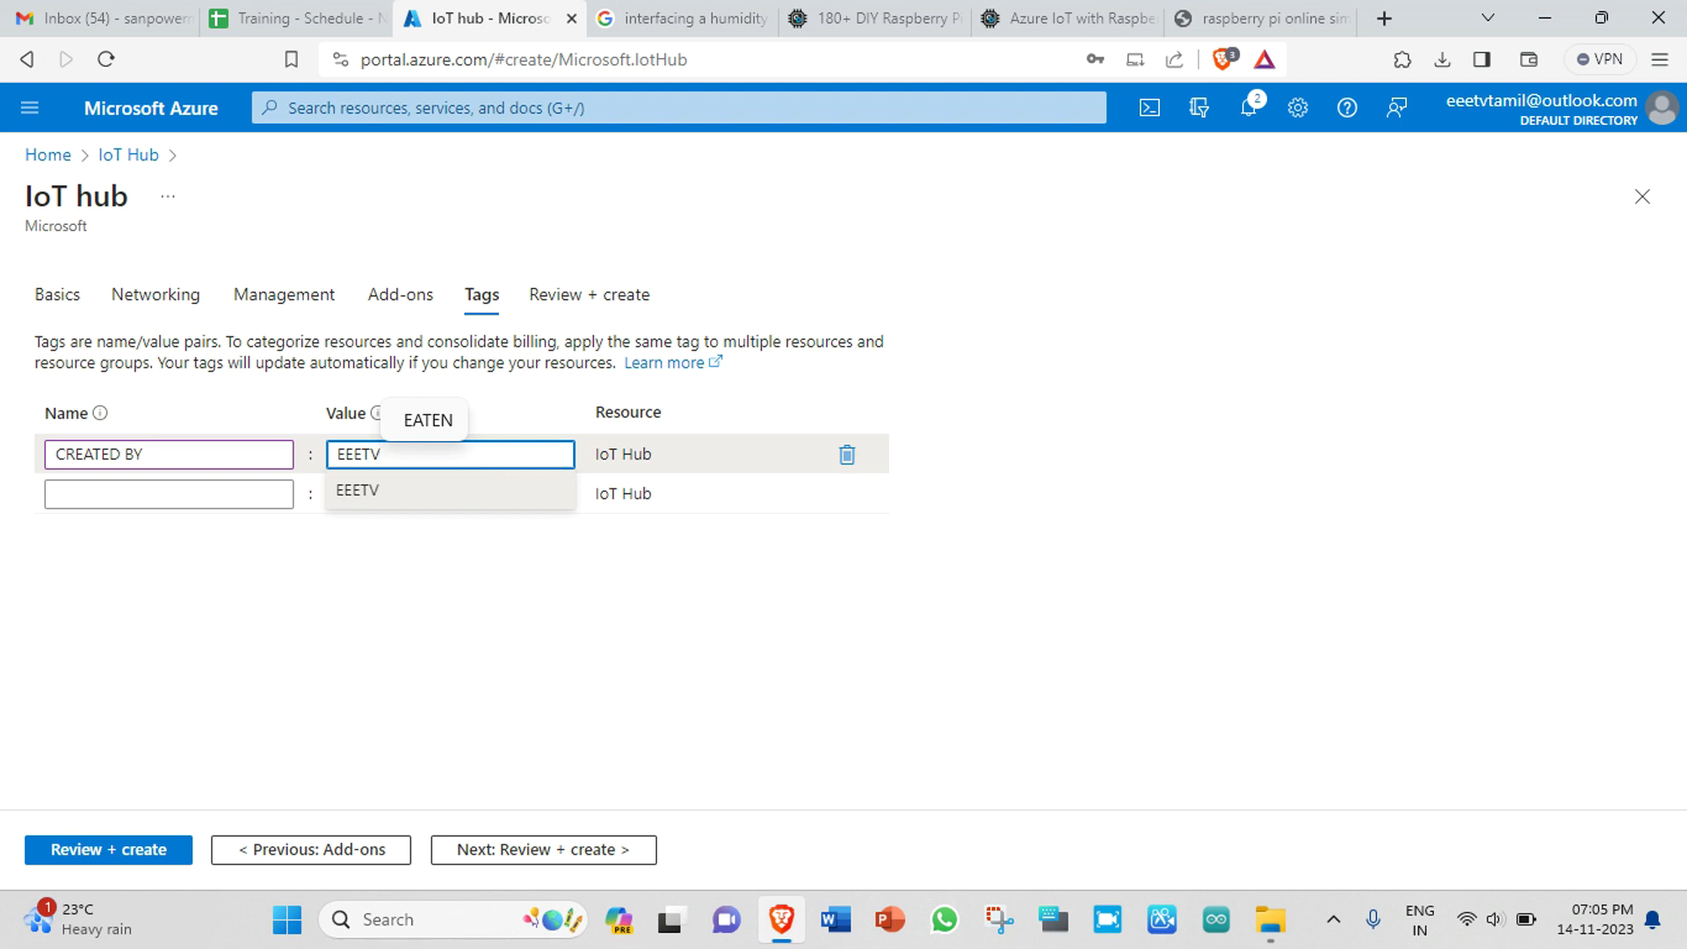
pyautogui.click(543, 849)
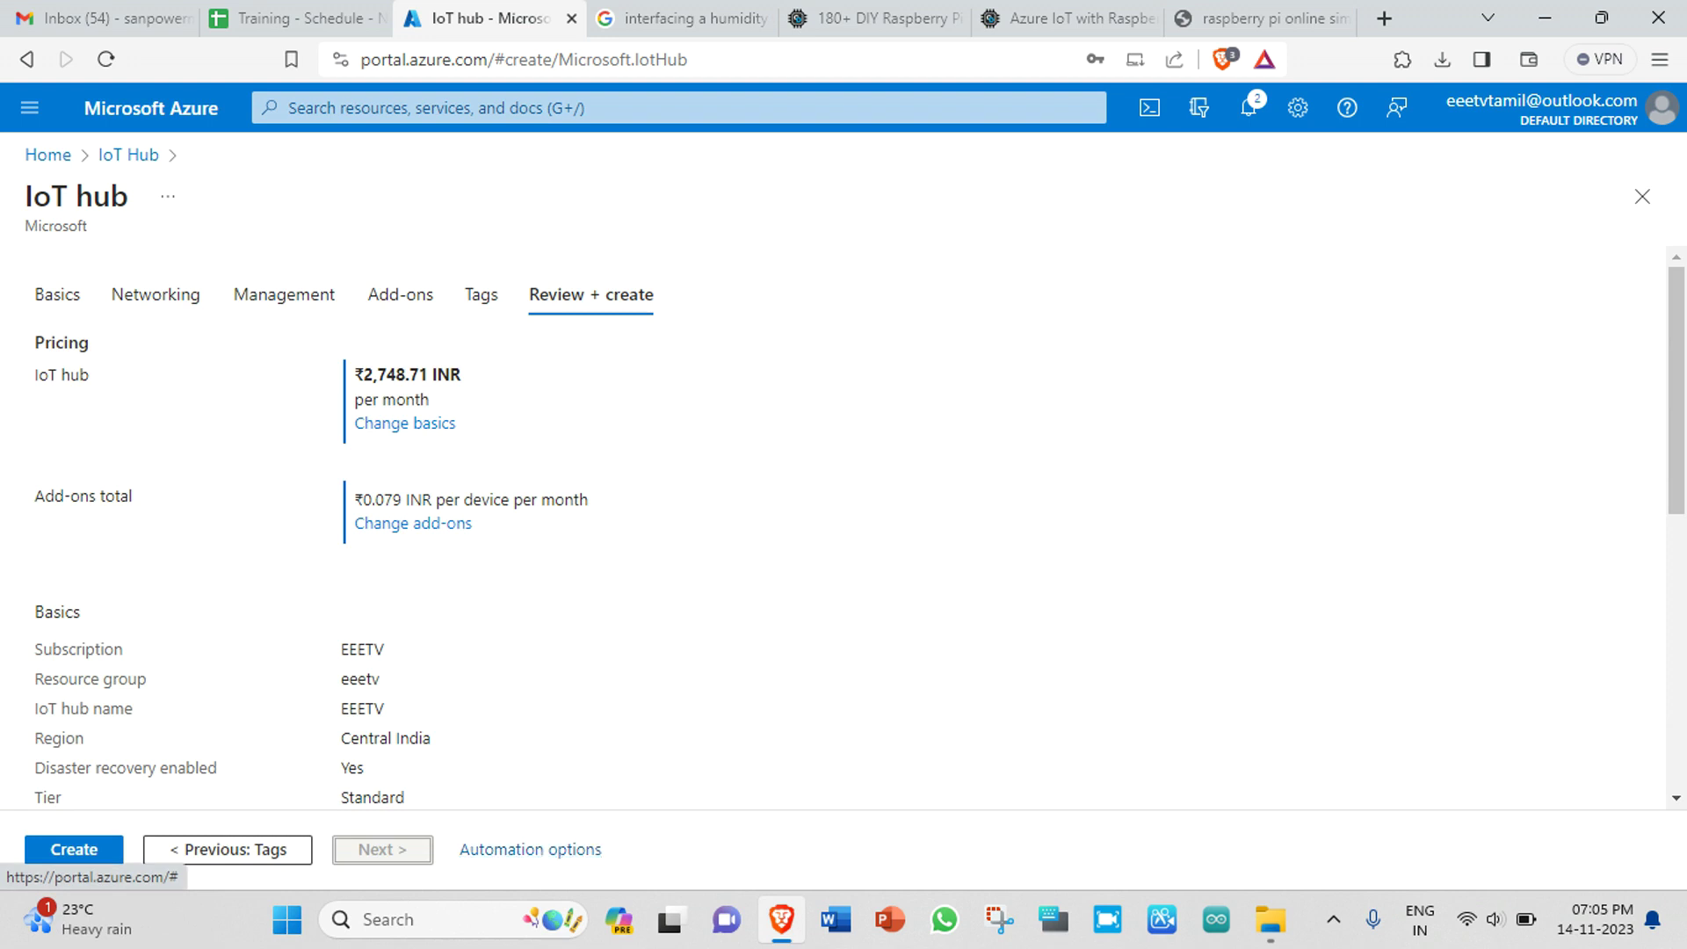
pyautogui.click(73, 849)
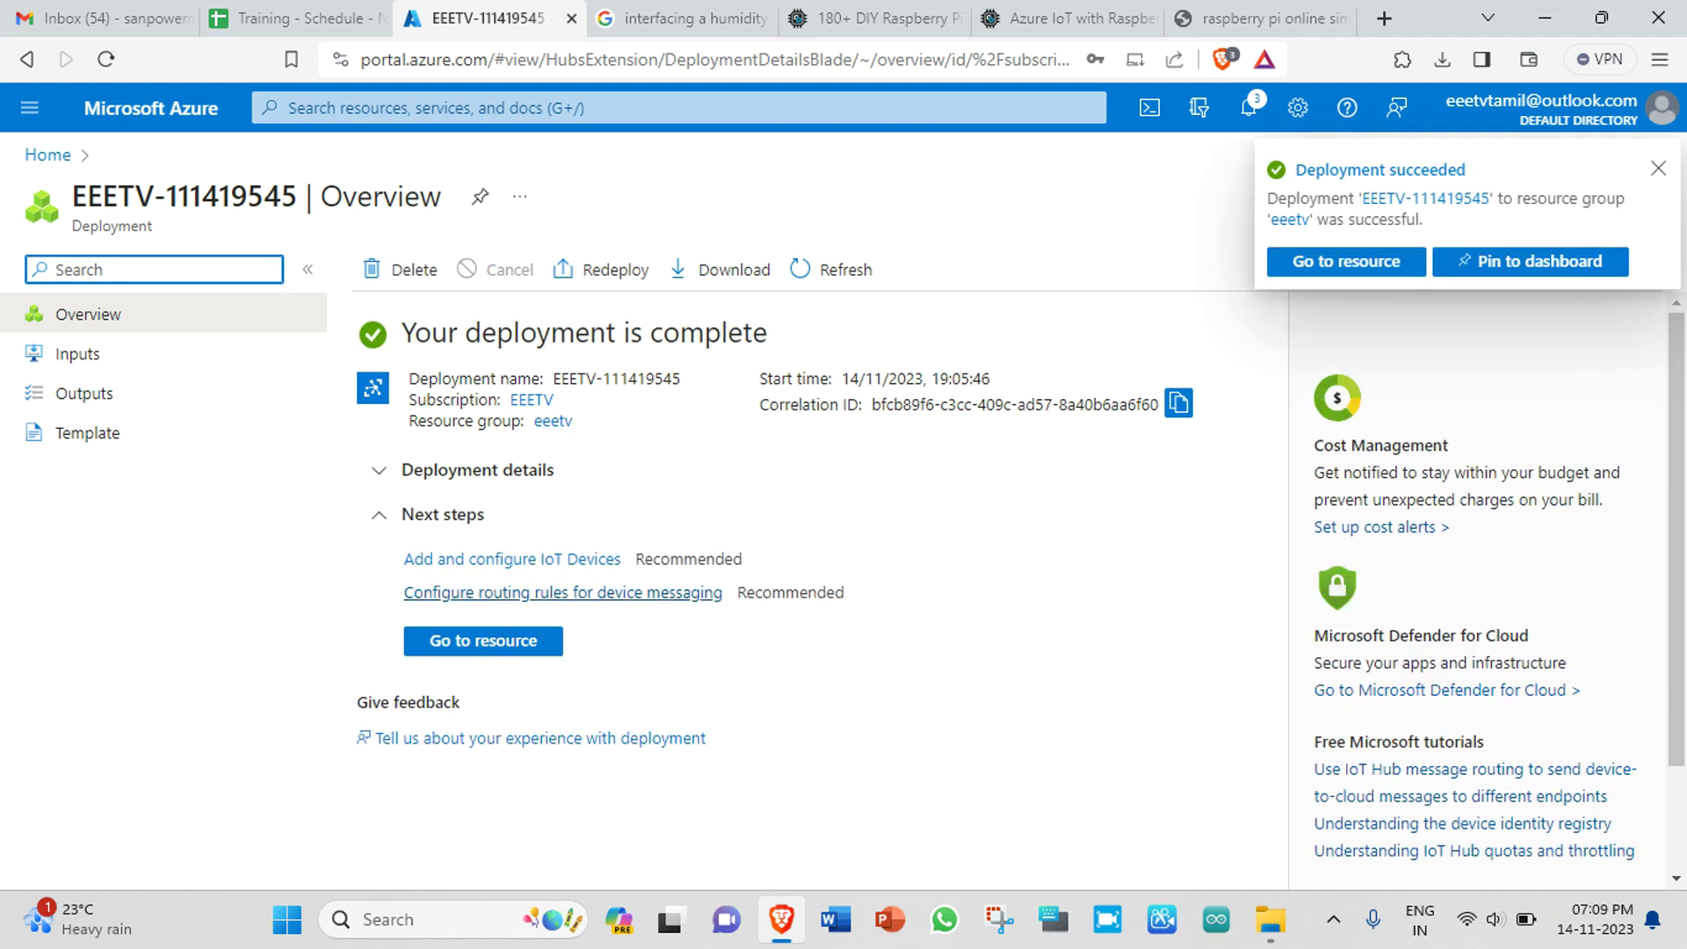
# Open the deployed EEETV hub and go to its list of devices.
pyautogui.click(483, 640)
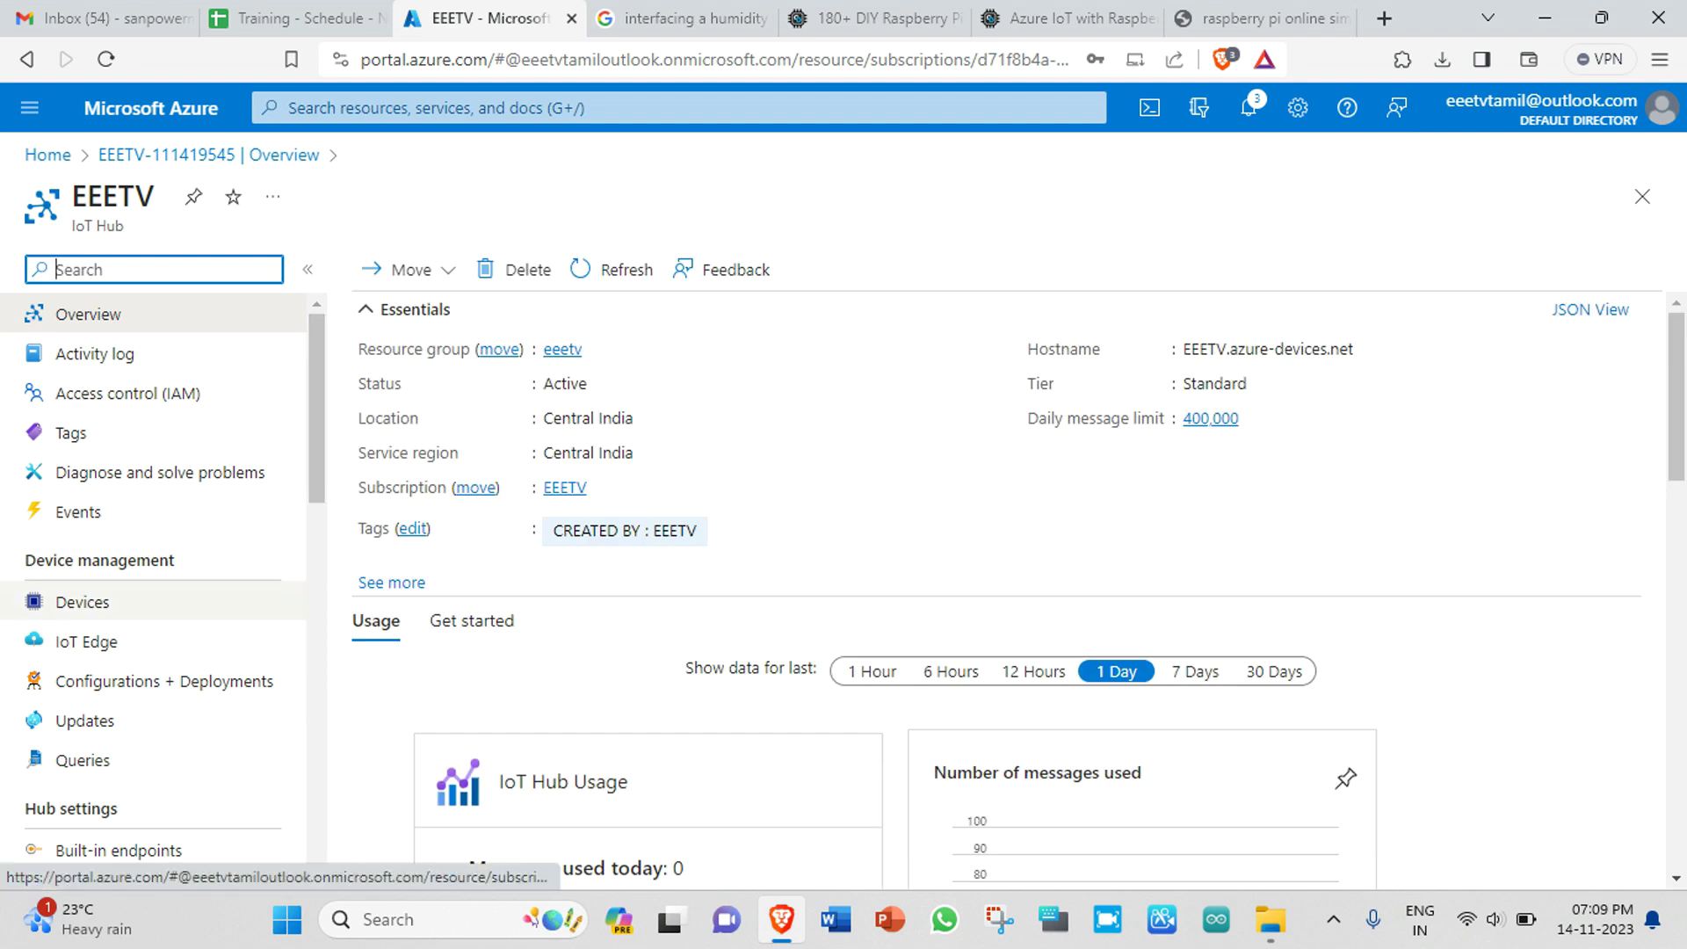
pyautogui.click(82, 602)
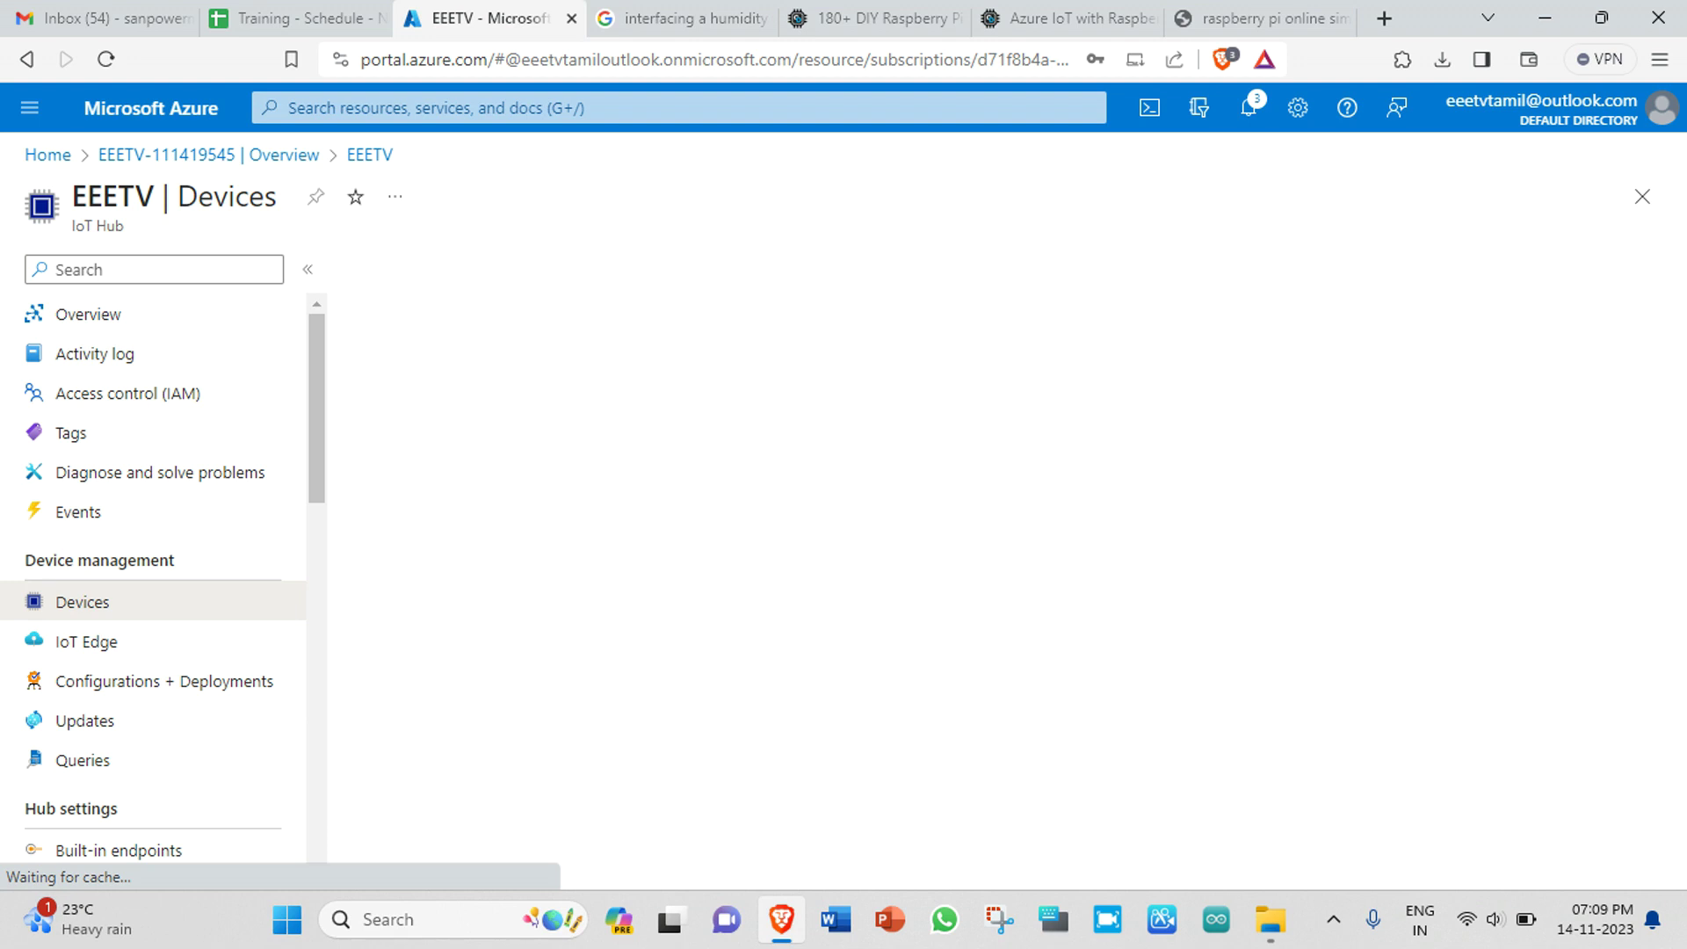
pyautogui.scroll(-5, 153, 571)
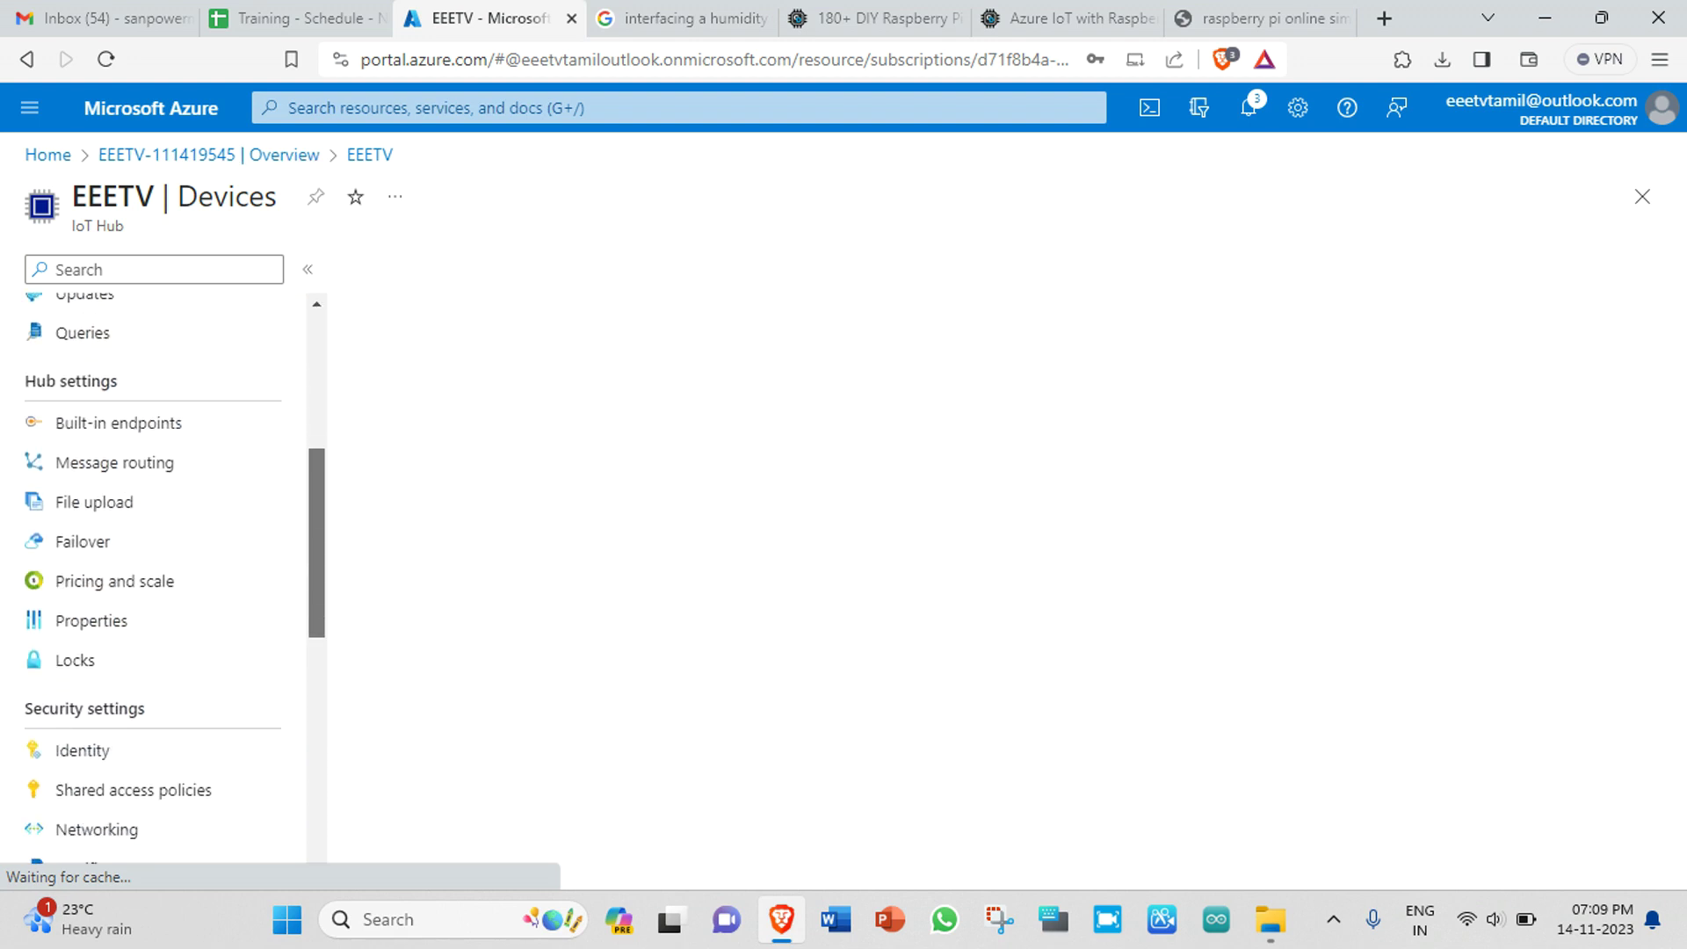
pyautogui.scroll(-7, 154, 571)
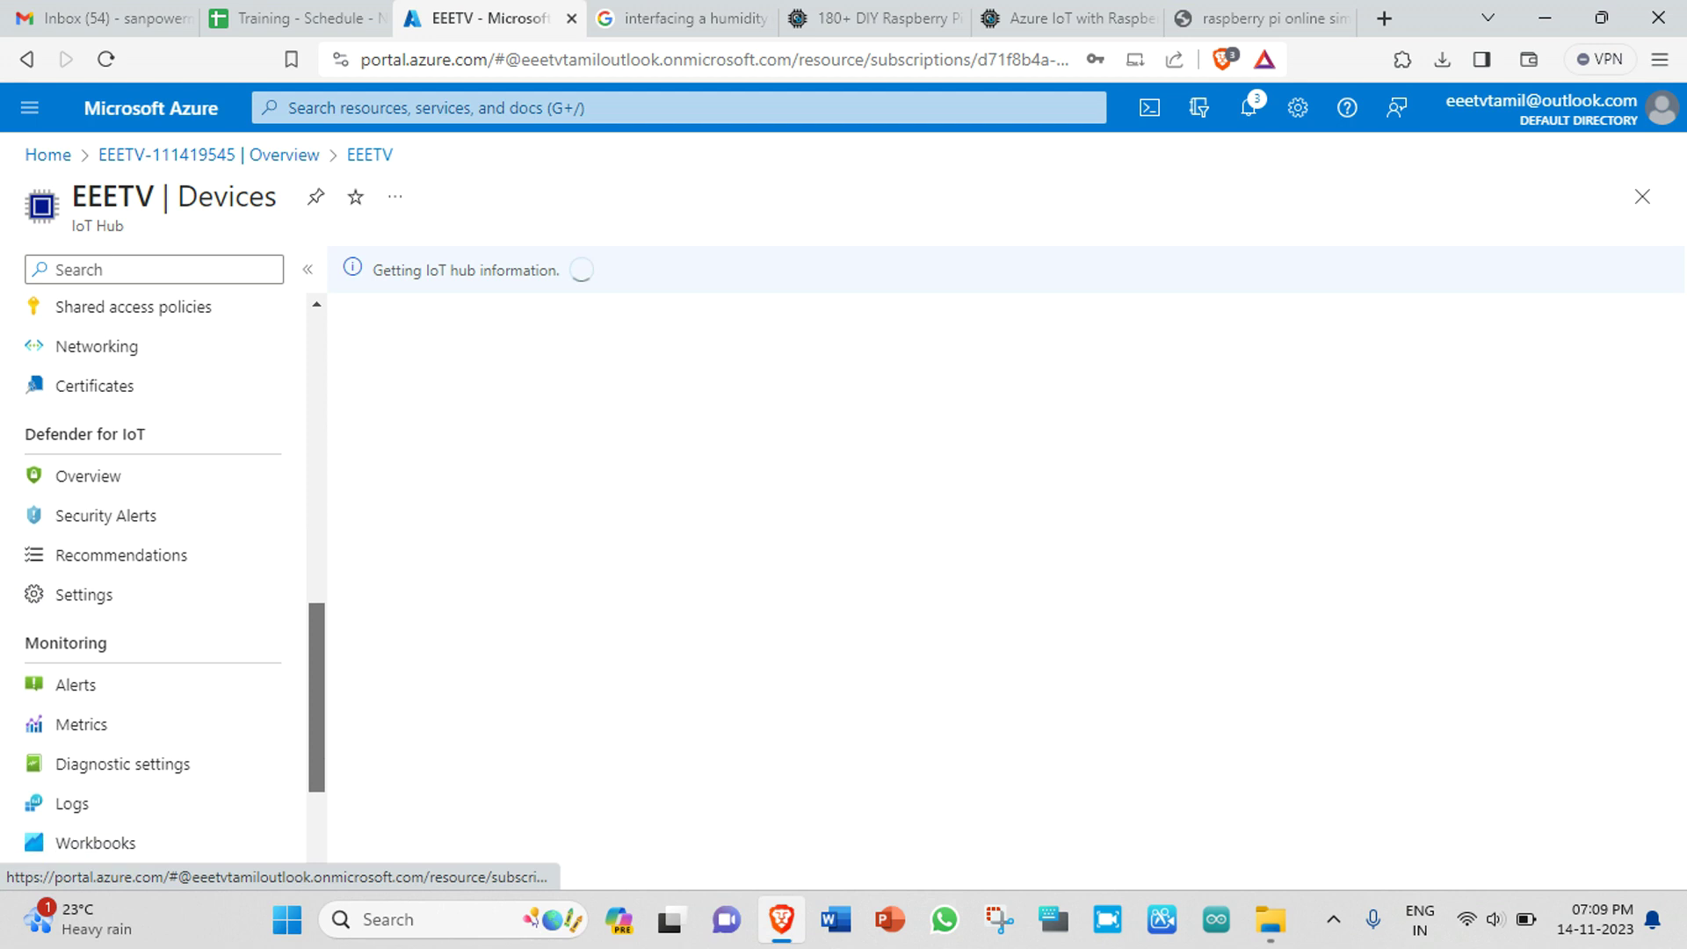
pyautogui.scroll(-2, 154, 571)
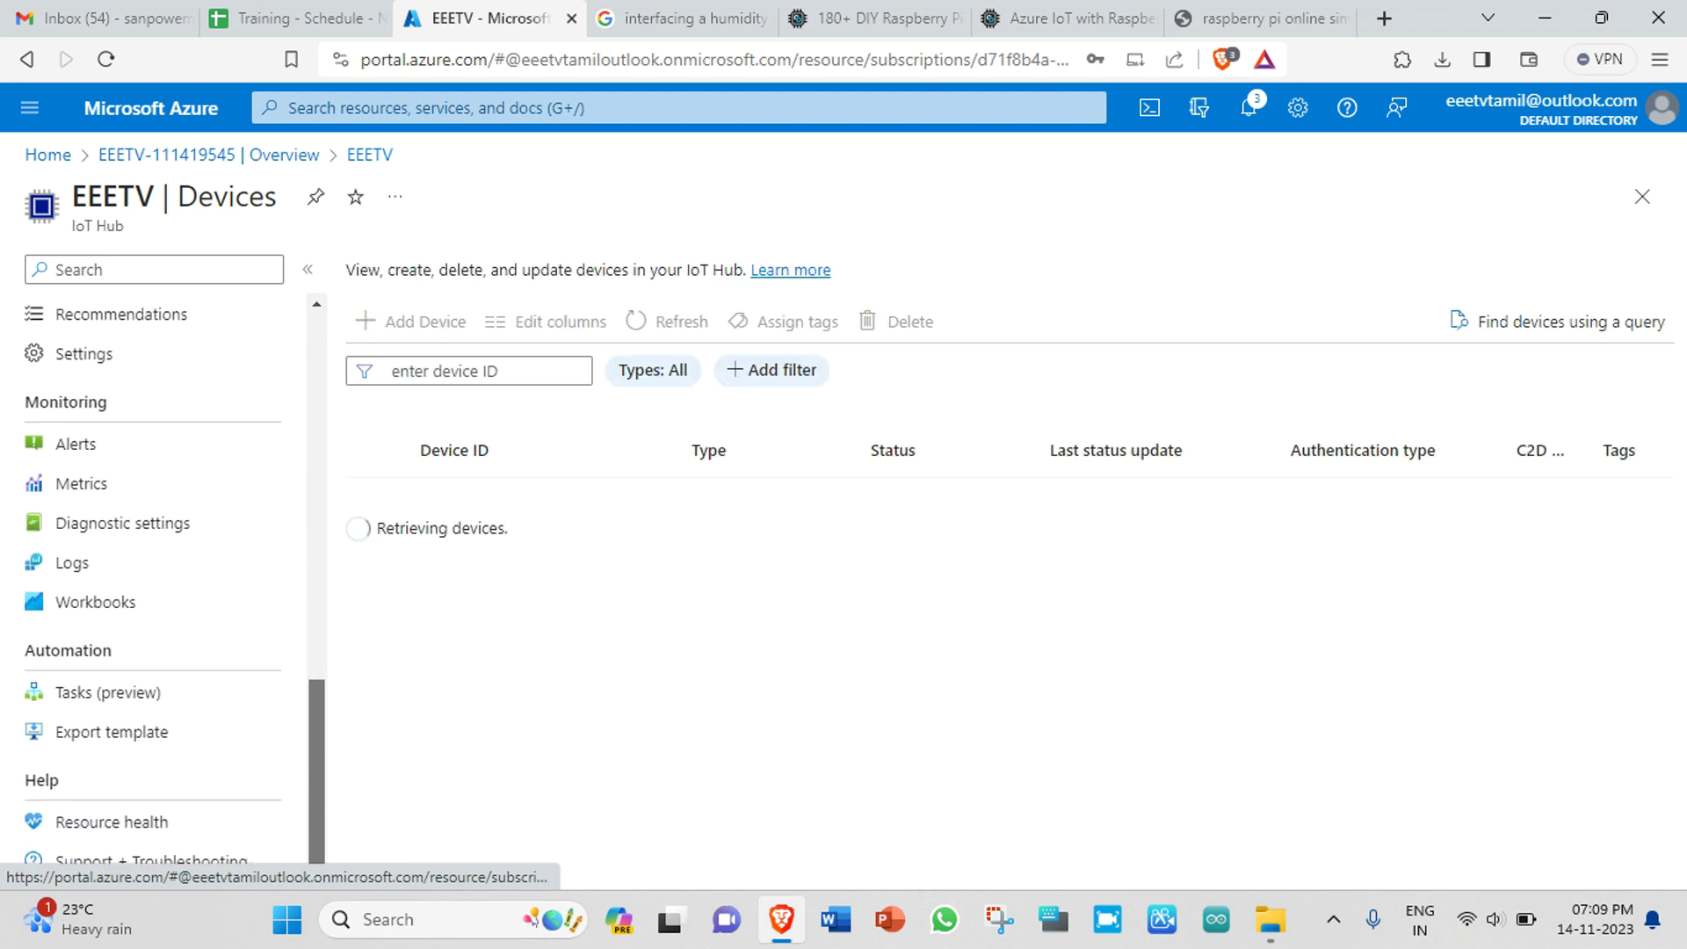
pyautogui.scroll(4, 154, 571)
pyautogui.scroll(9, 154, 572)
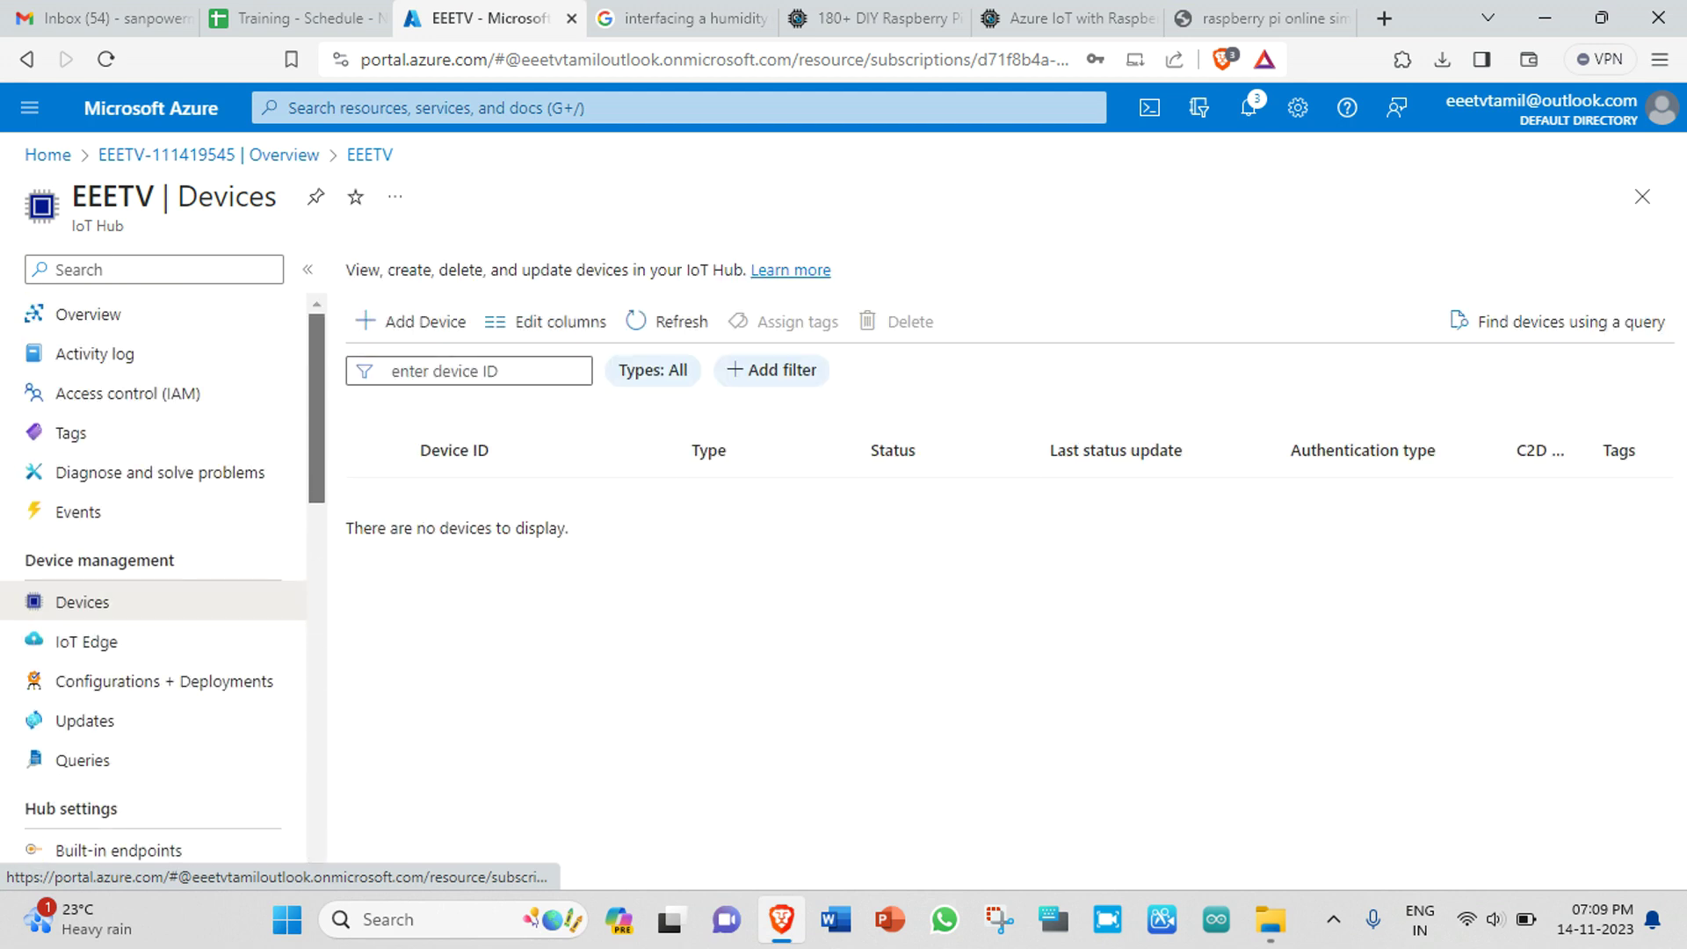
# Start adding a new device to the EEETV hub and begin filling in its device ID.
pyautogui.click(410, 322)
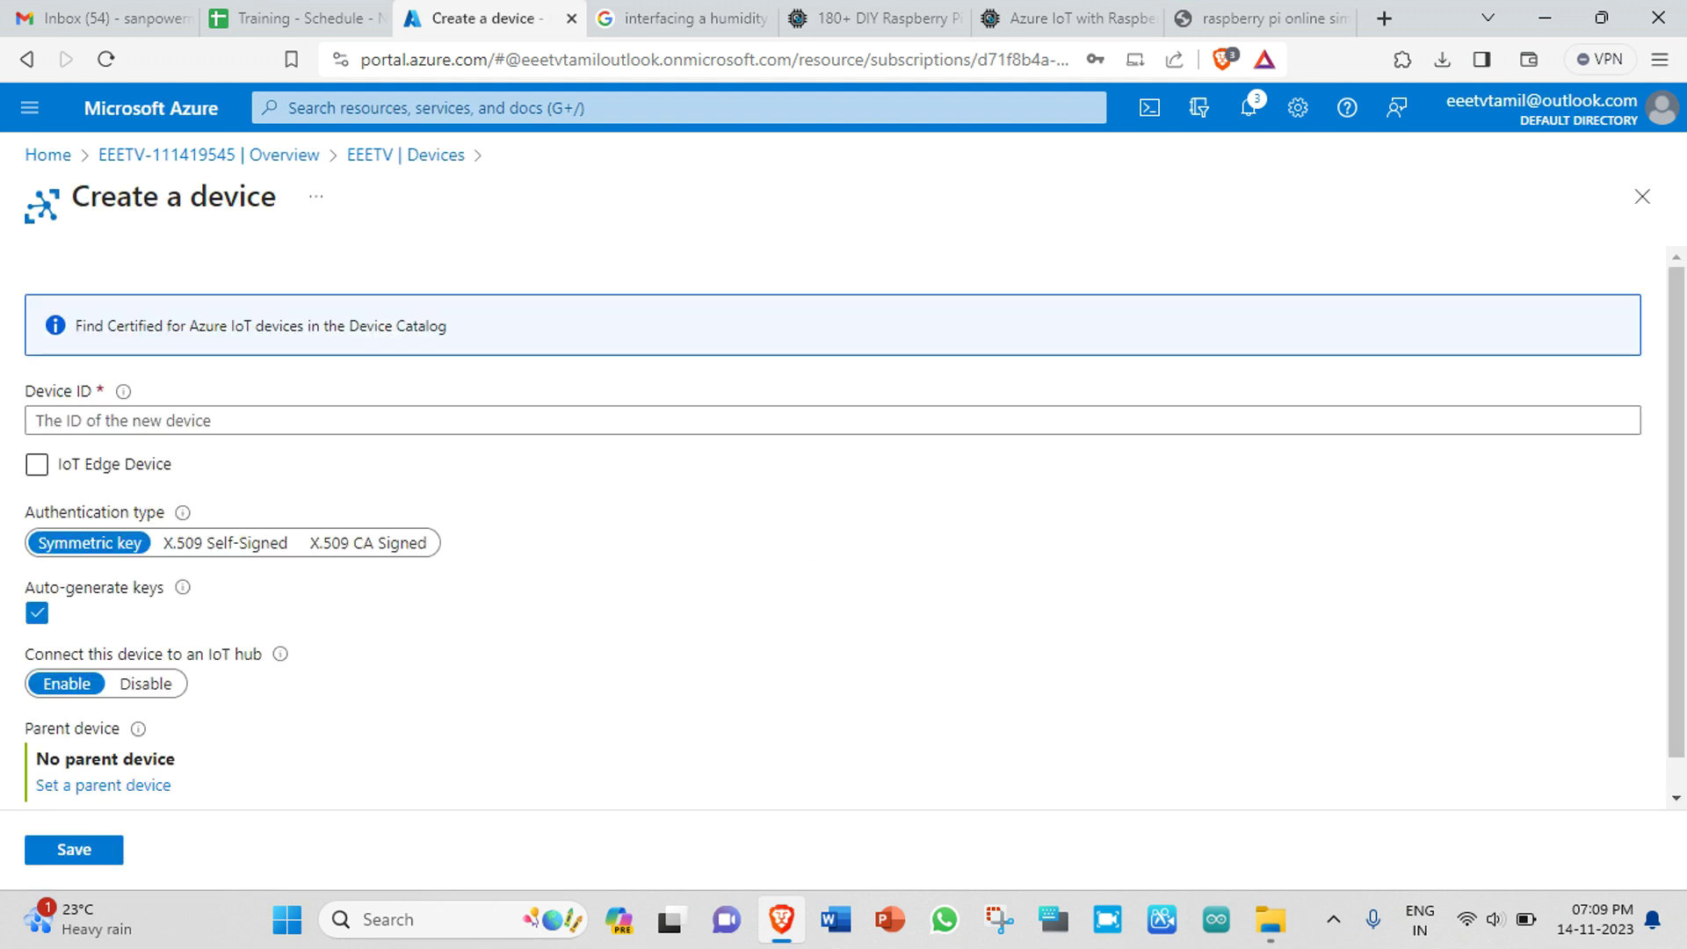
pyautogui.click(36, 420)
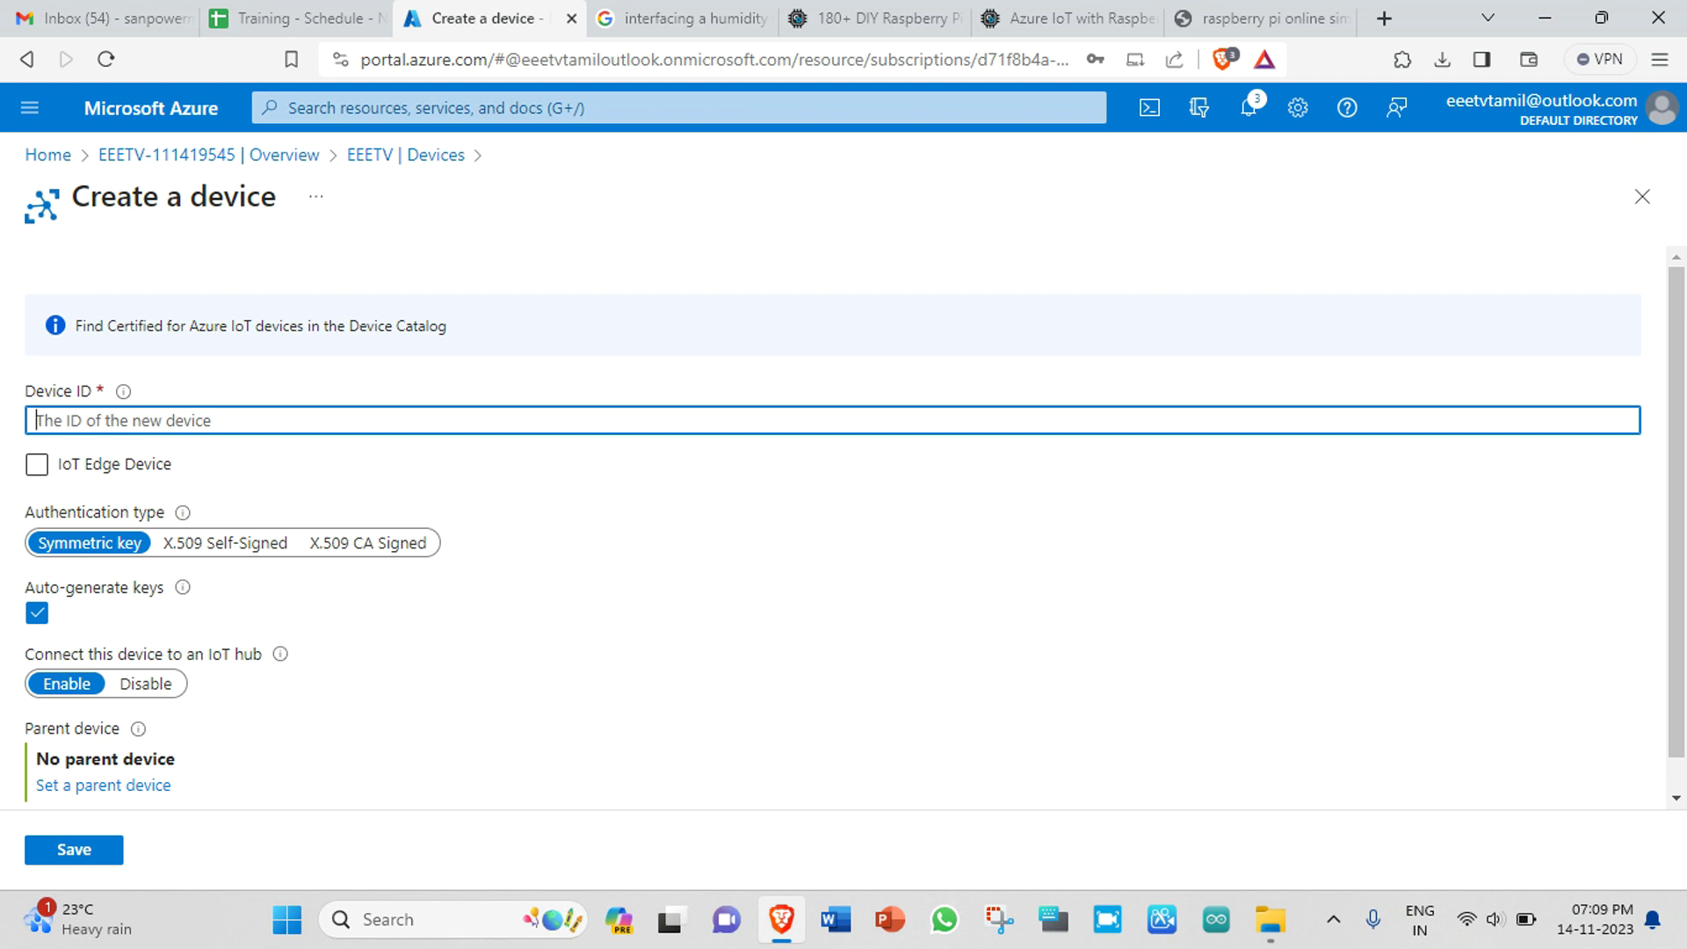
pyautogui.write('T')
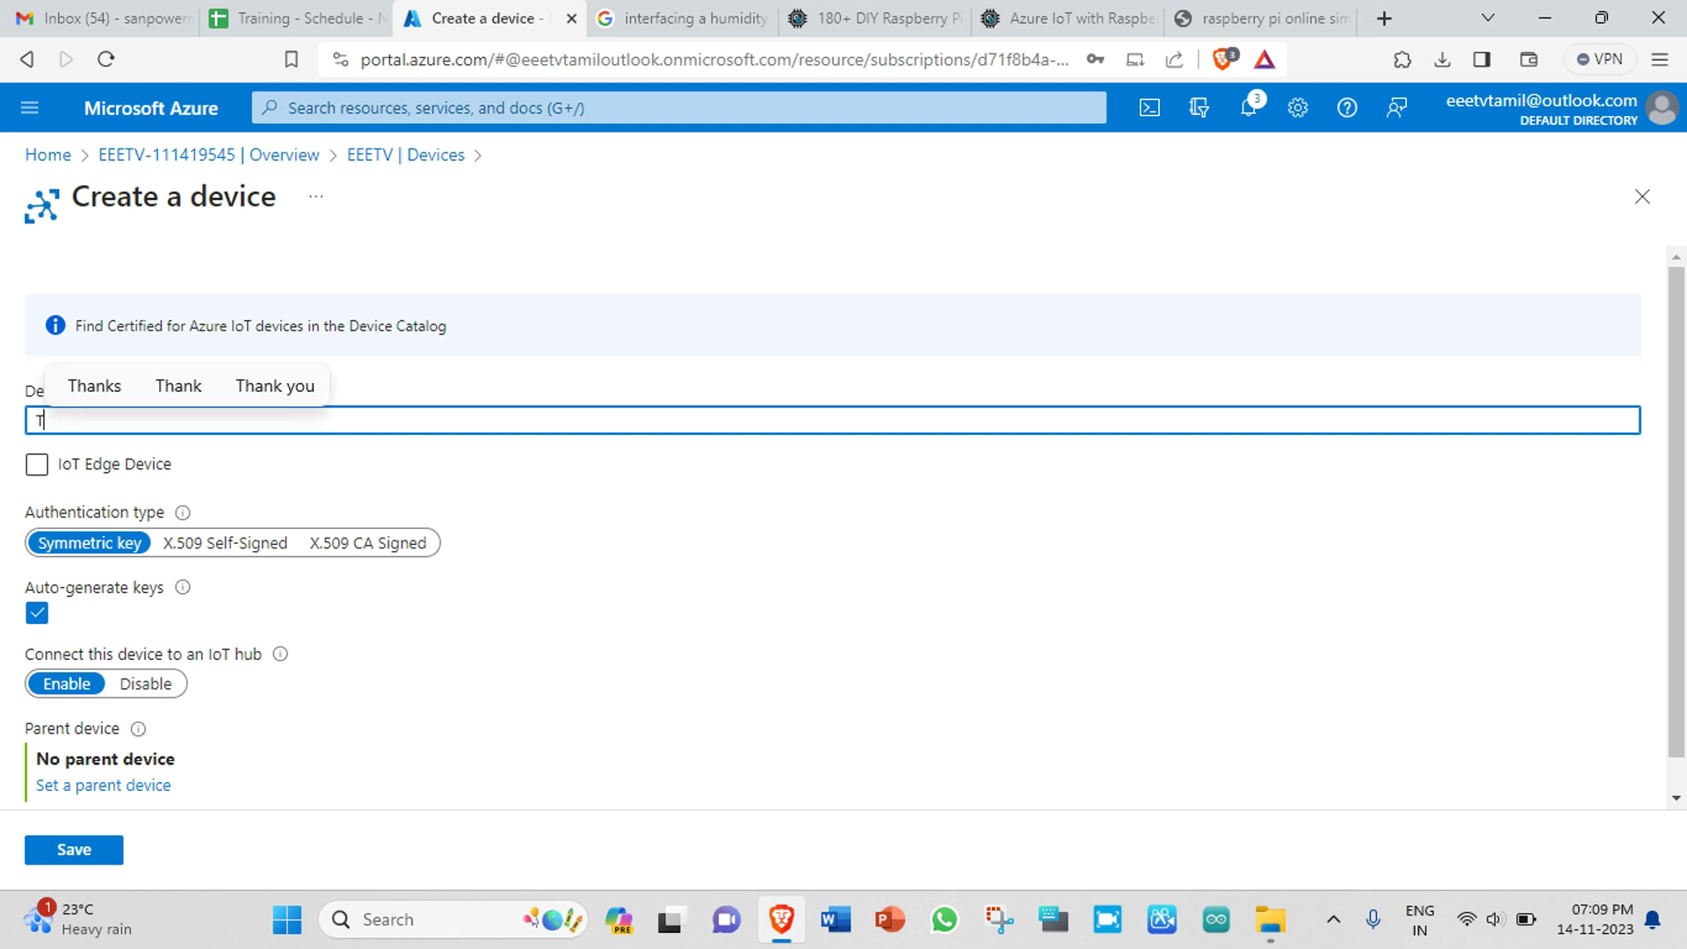
pyautogui.write('he')
pyautogui.press('BackSpace')
pyautogui.press('BackSpace')
pyautogui.press('BackSpace')
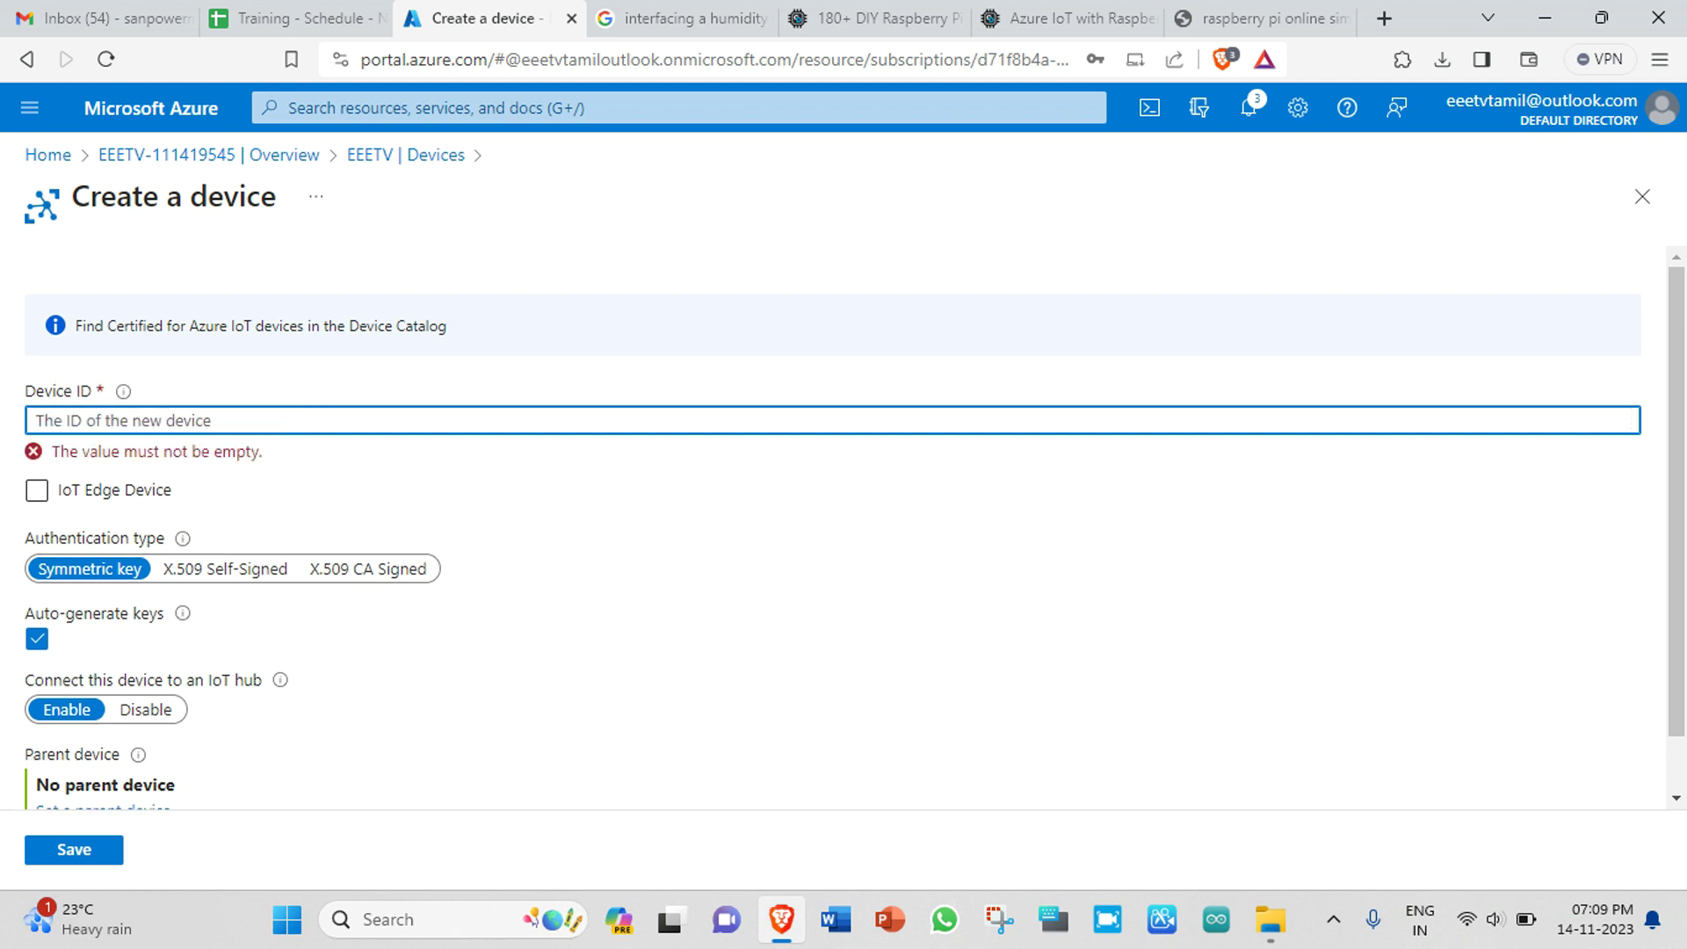
pyautogui.write('T')
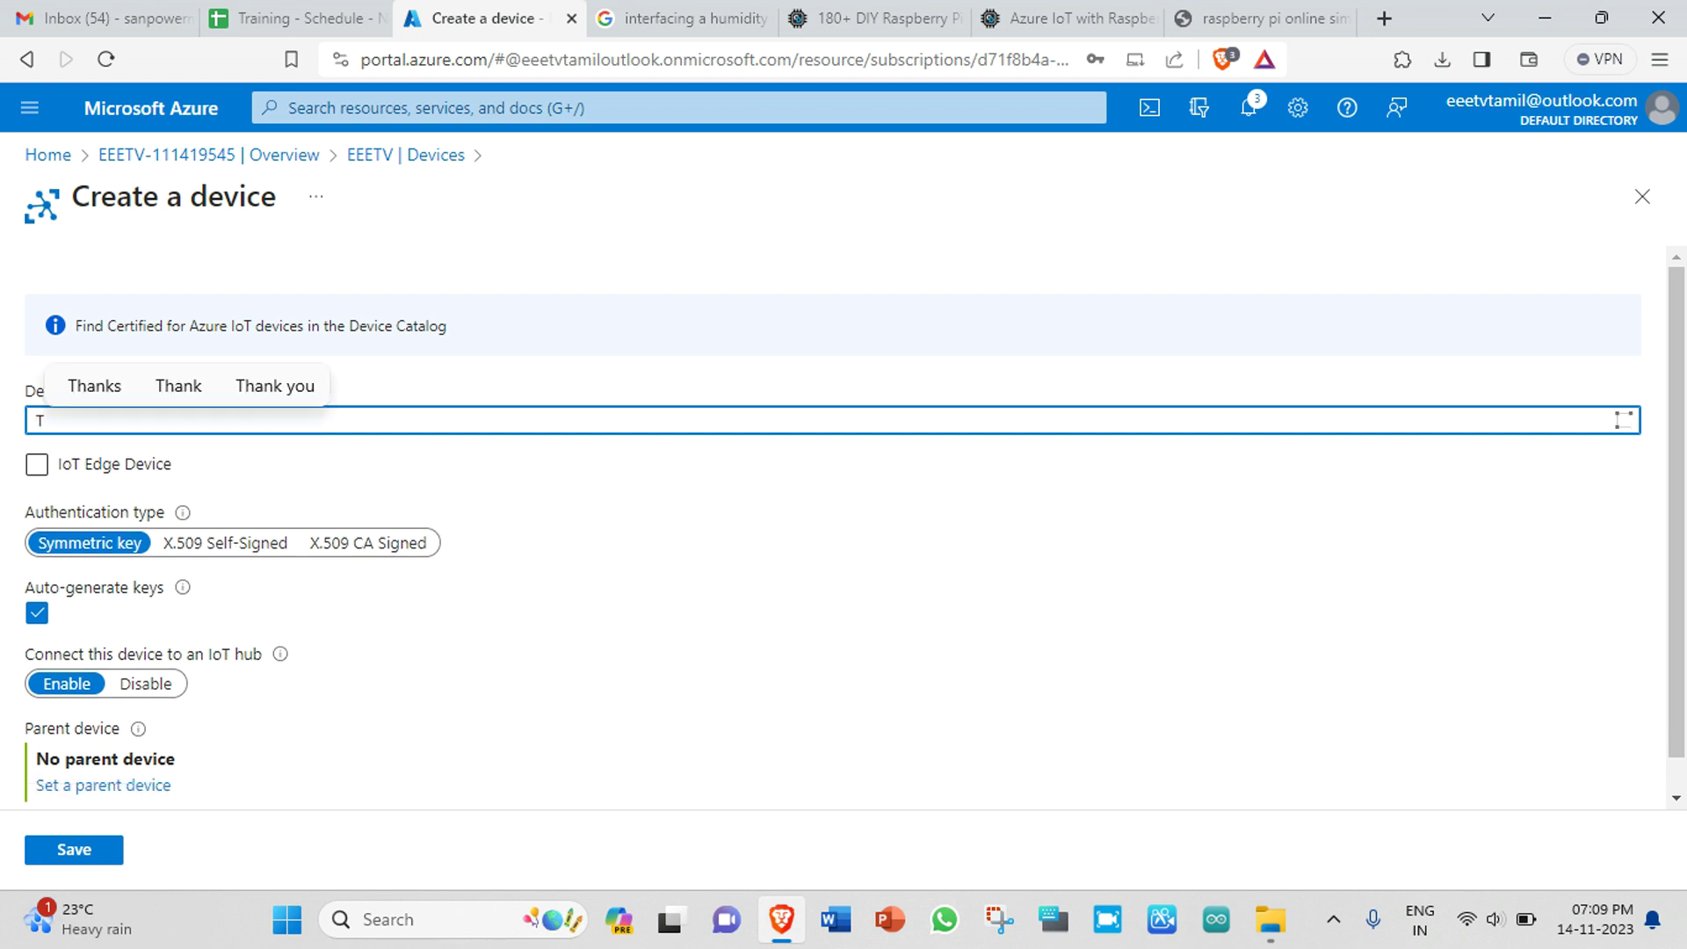
pyautogui.write('he Ra')
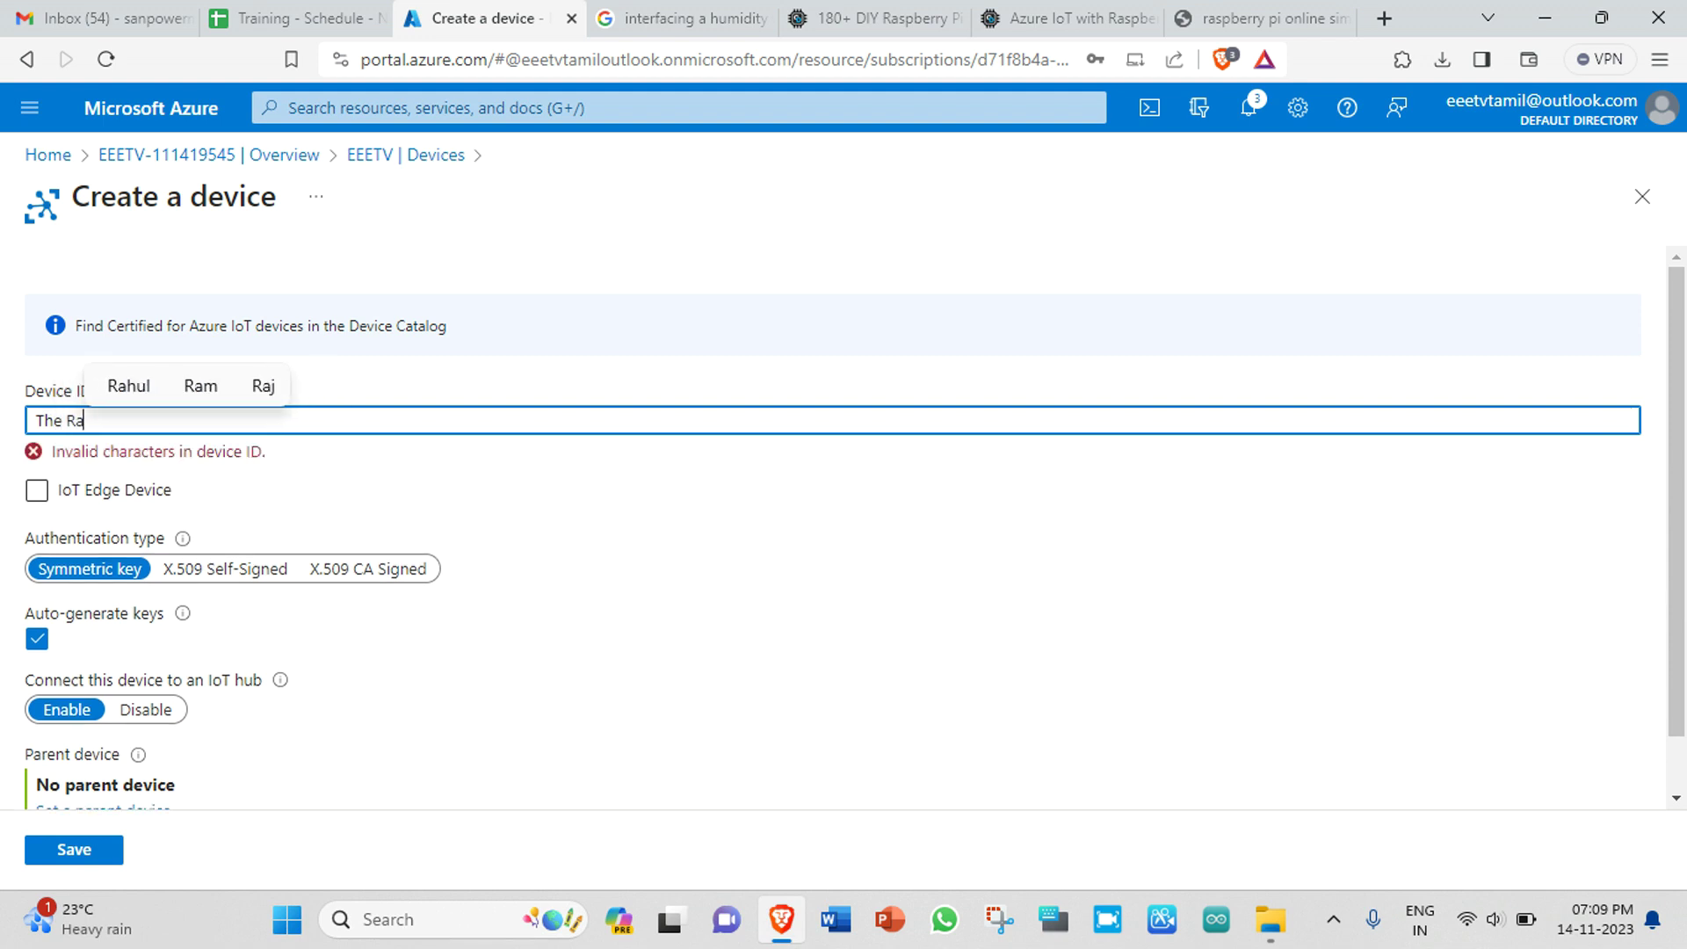
pyautogui.press('BackSpace')
pyautogui.press('BackSpace')
pyautogui.press('BackSpace')
pyautogui.press('BackSpace')
pyautogui.press('BackSpace')
pyautogui.press('BackSpace')
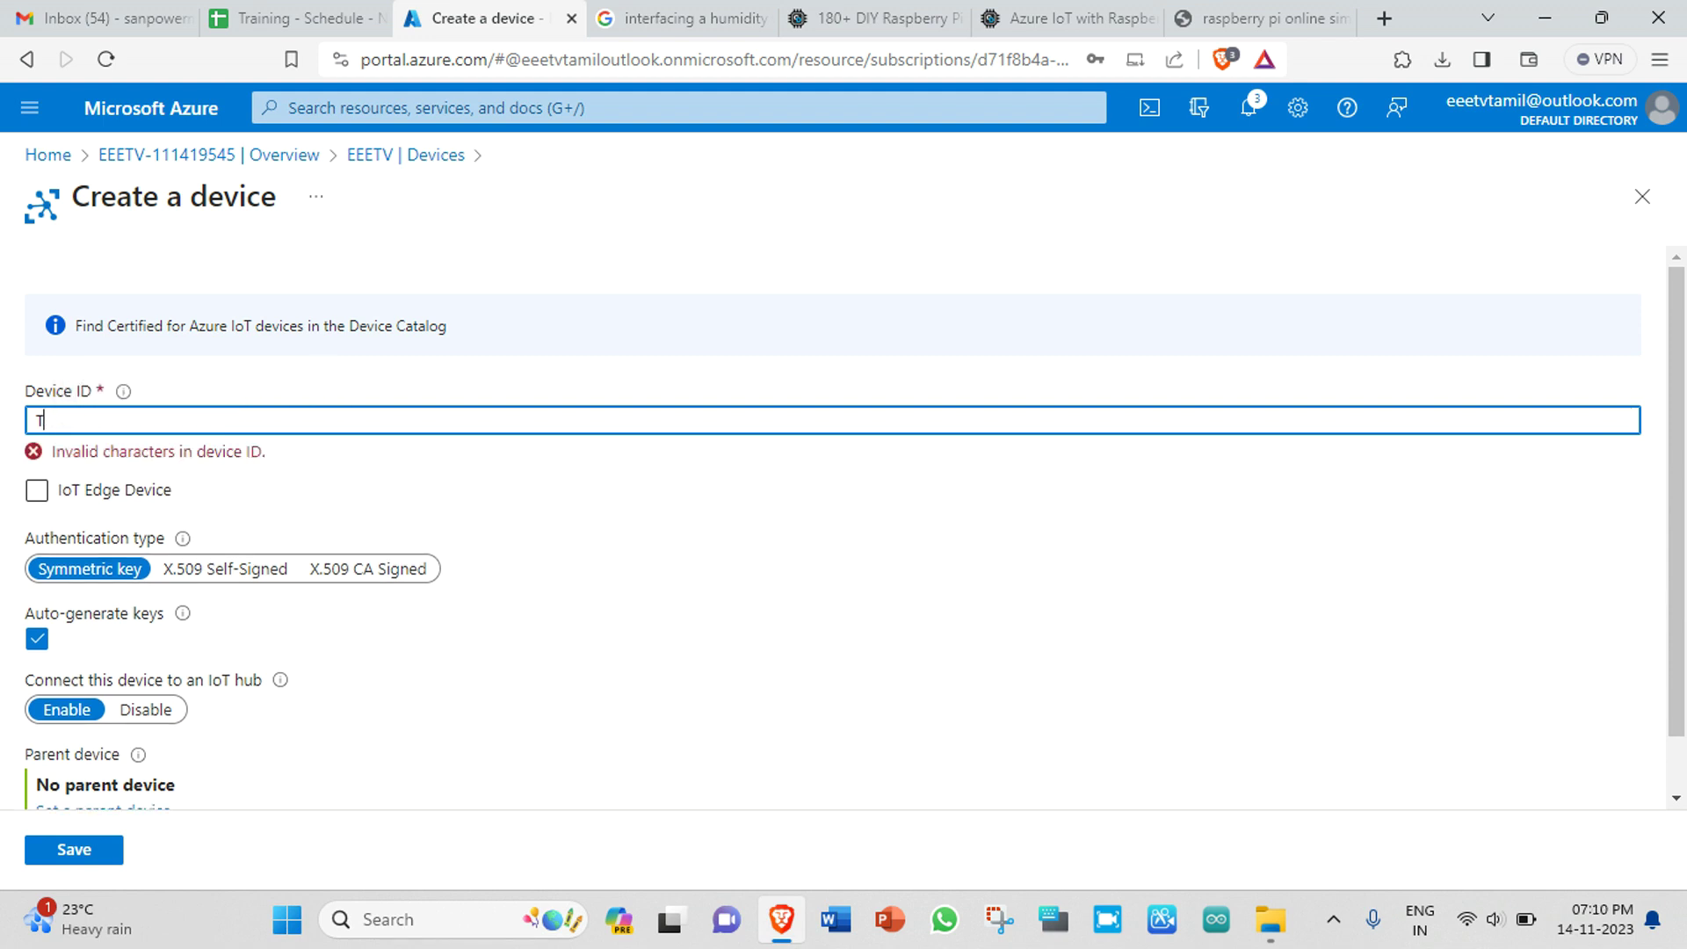
# Set the device ID to RaspBerryPI and save the new device with symmetric key authentication and auto-generated keys.
pyautogui.write('Ra')
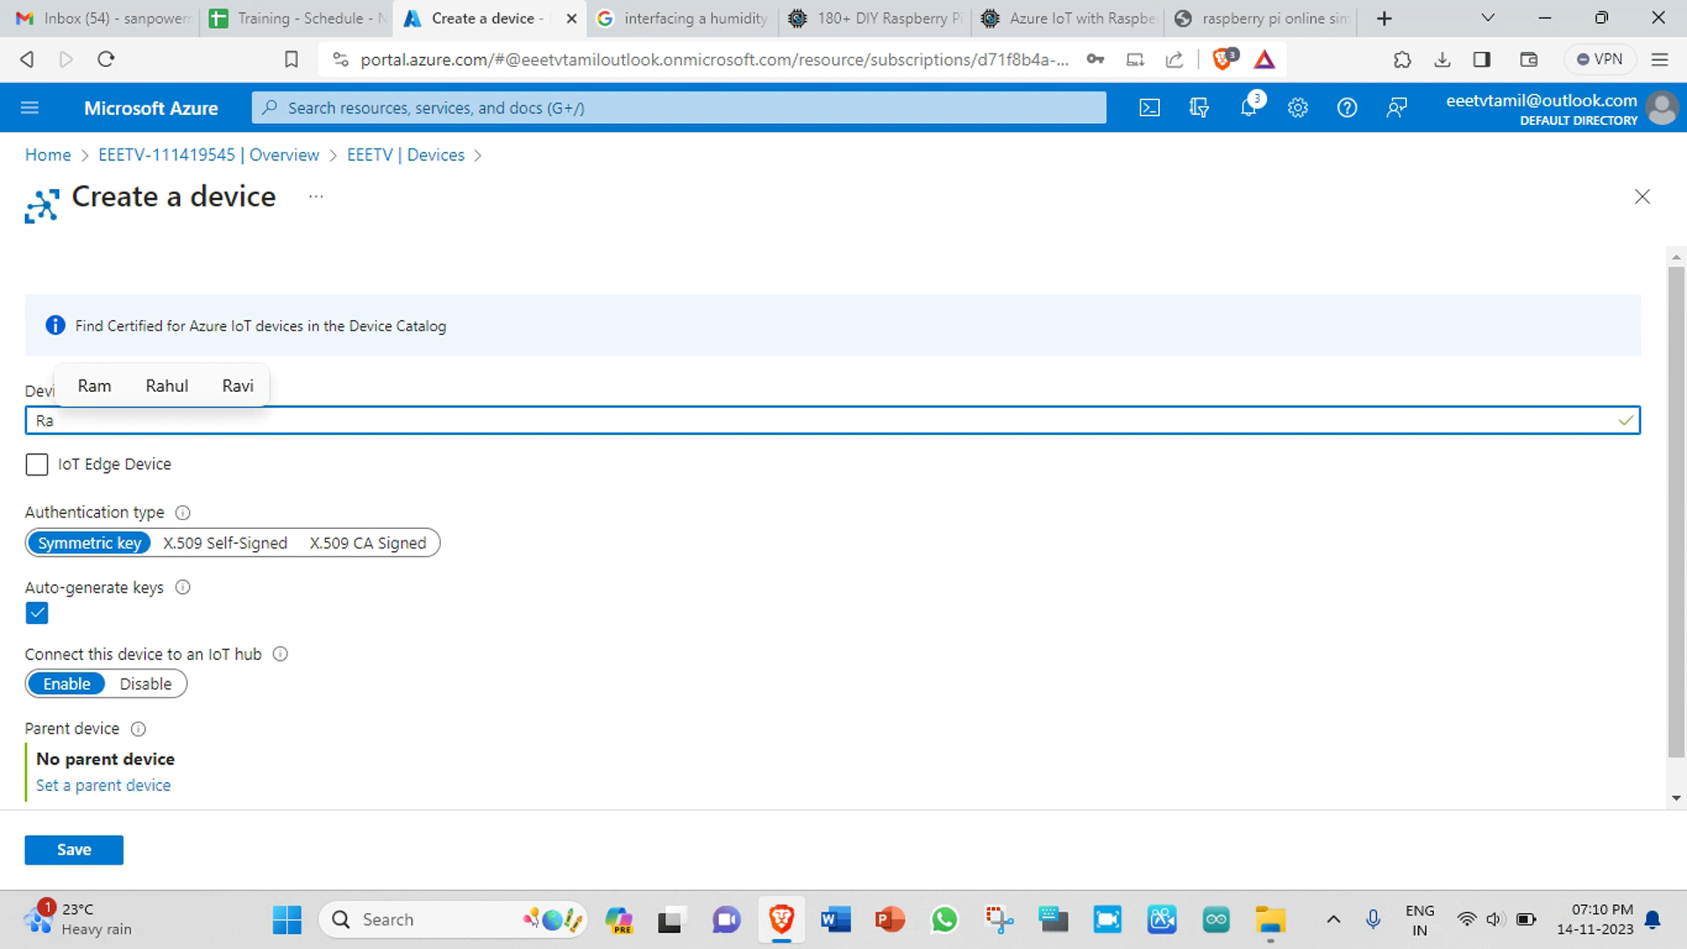
pyautogui.write('s')
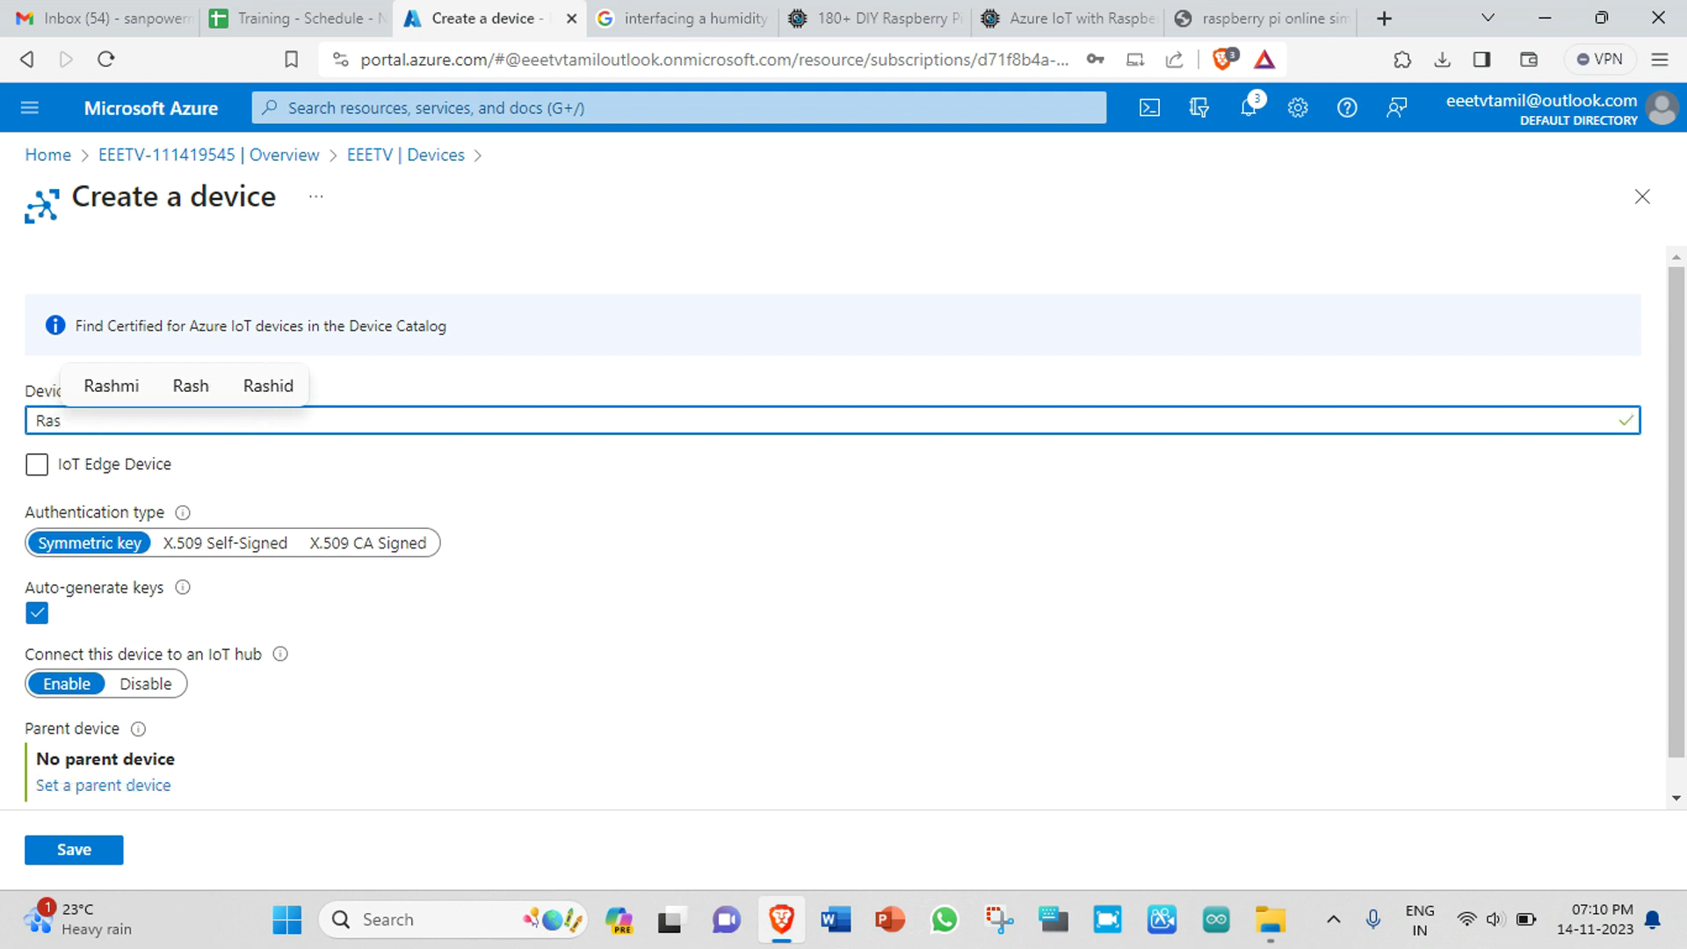
pyautogui.write('pBe')
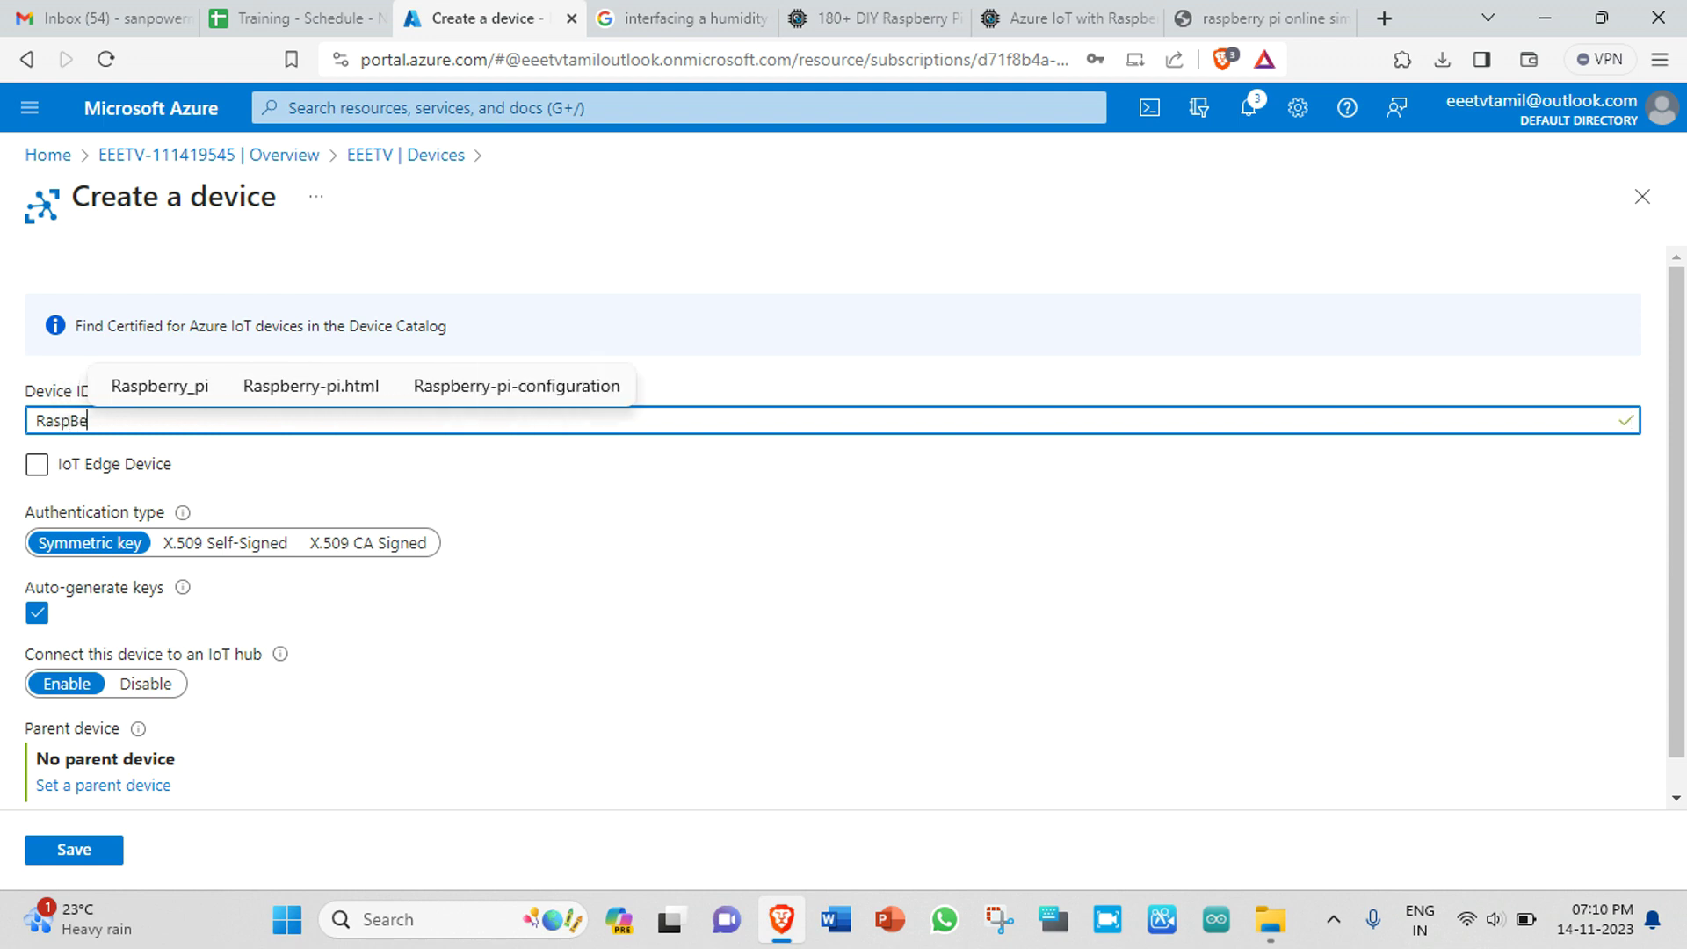
pyautogui.write('rryPI')
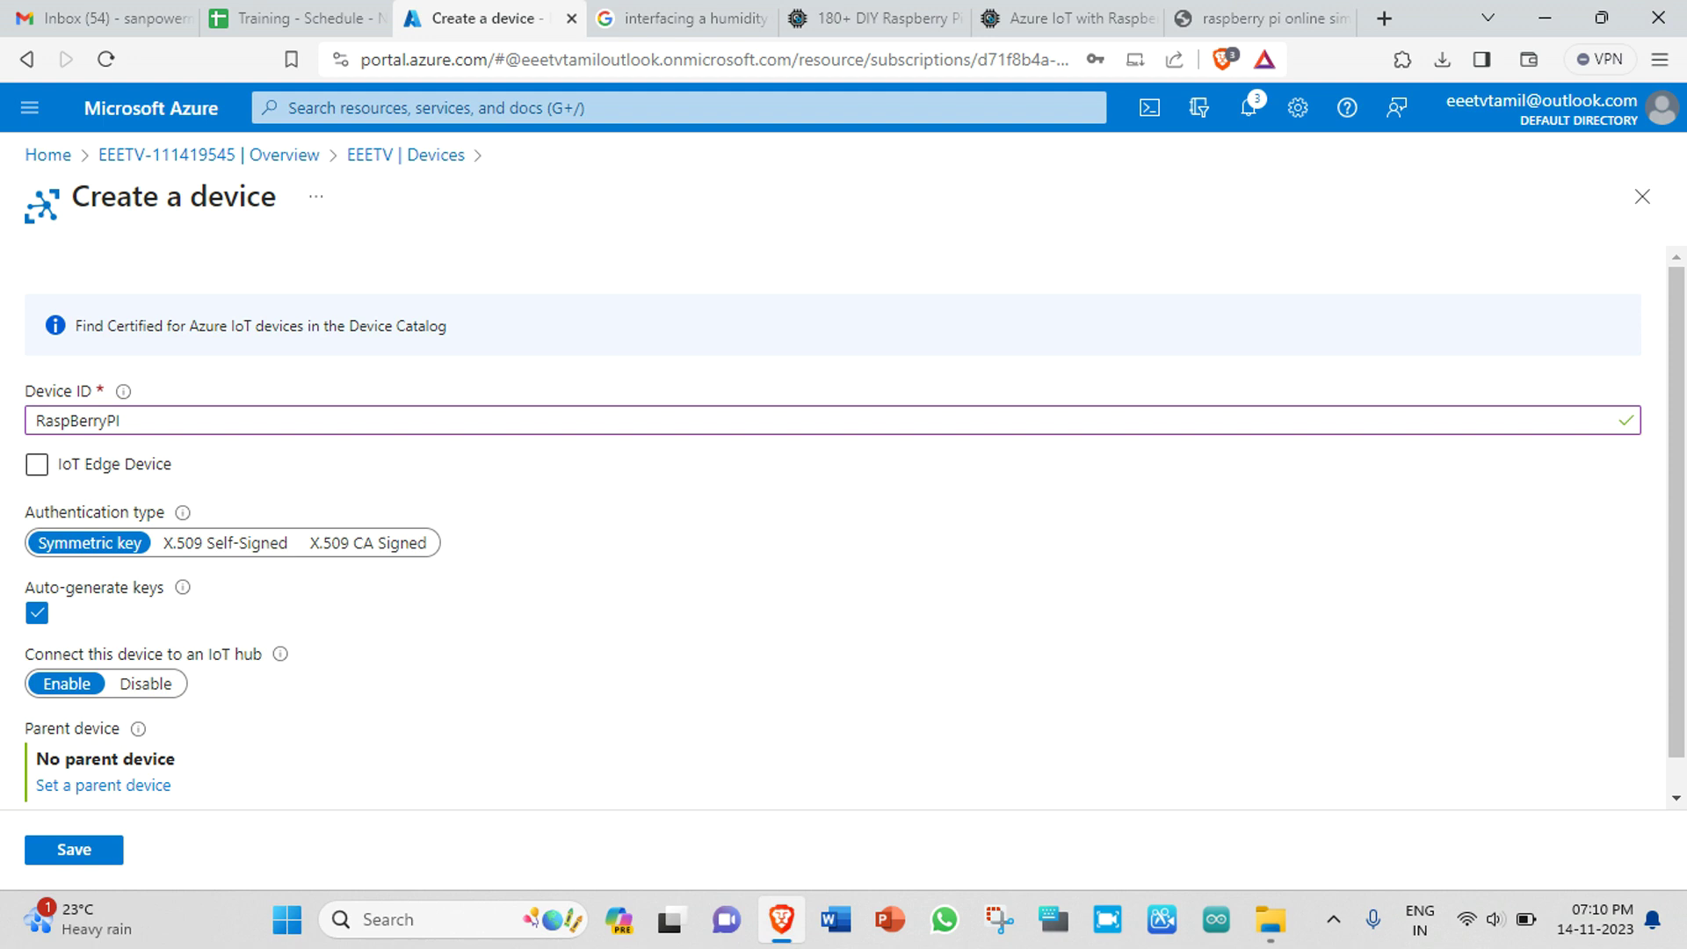
pyautogui.scroll(-1, 844, 528)
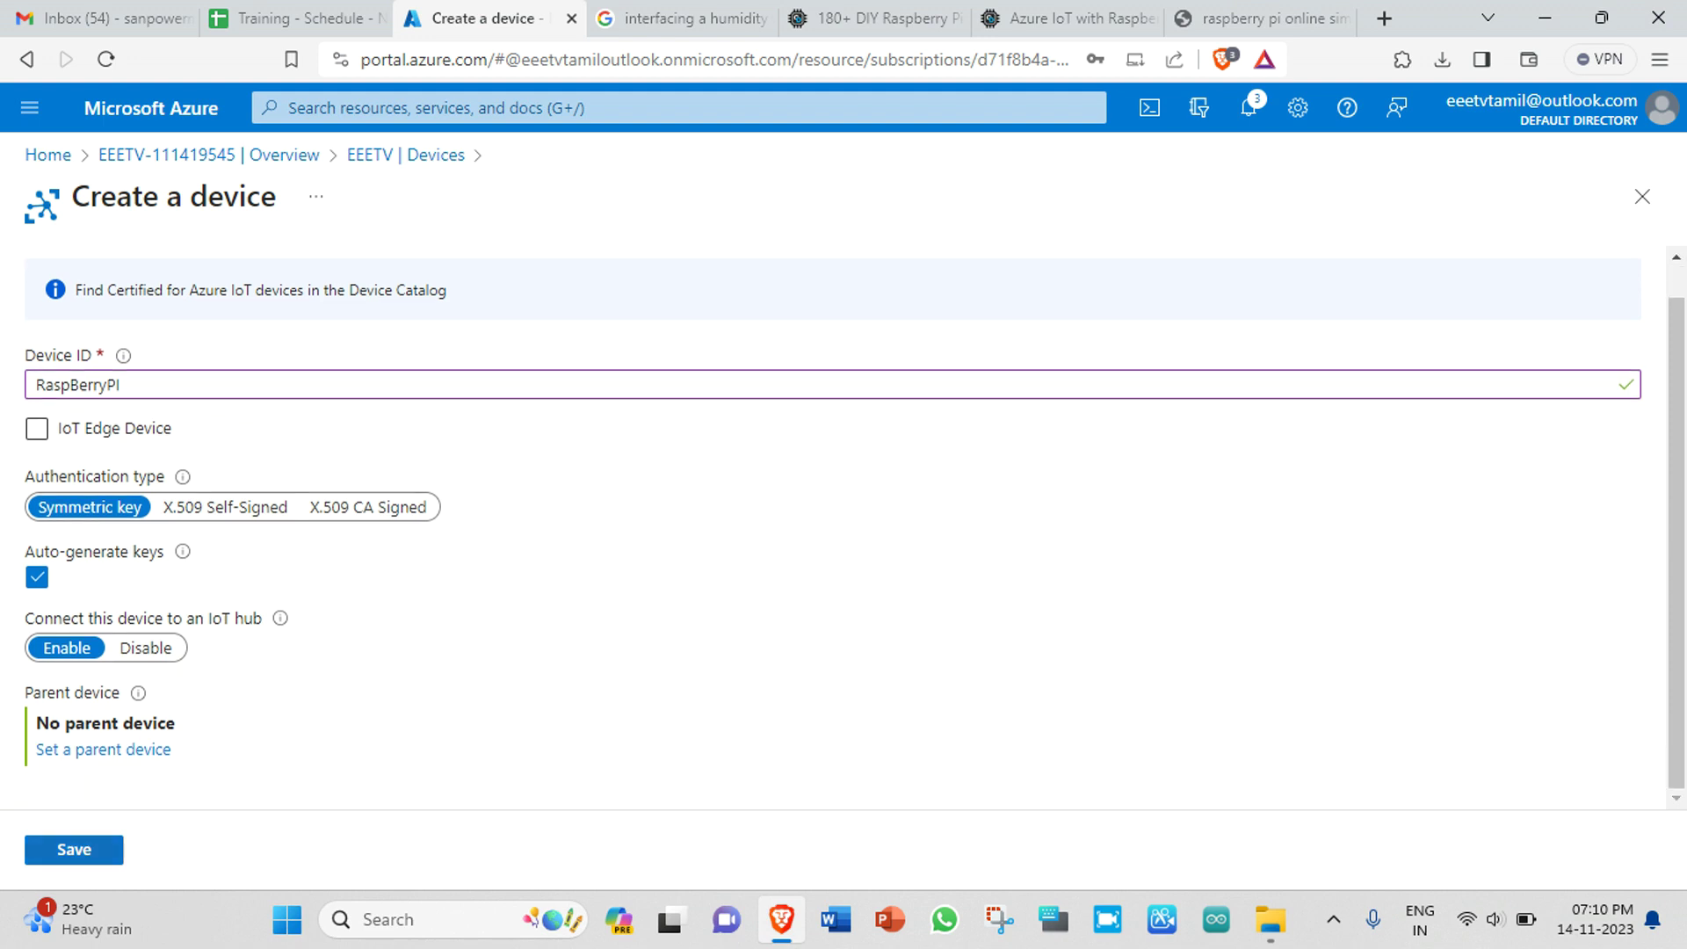
pyautogui.click(74, 849)
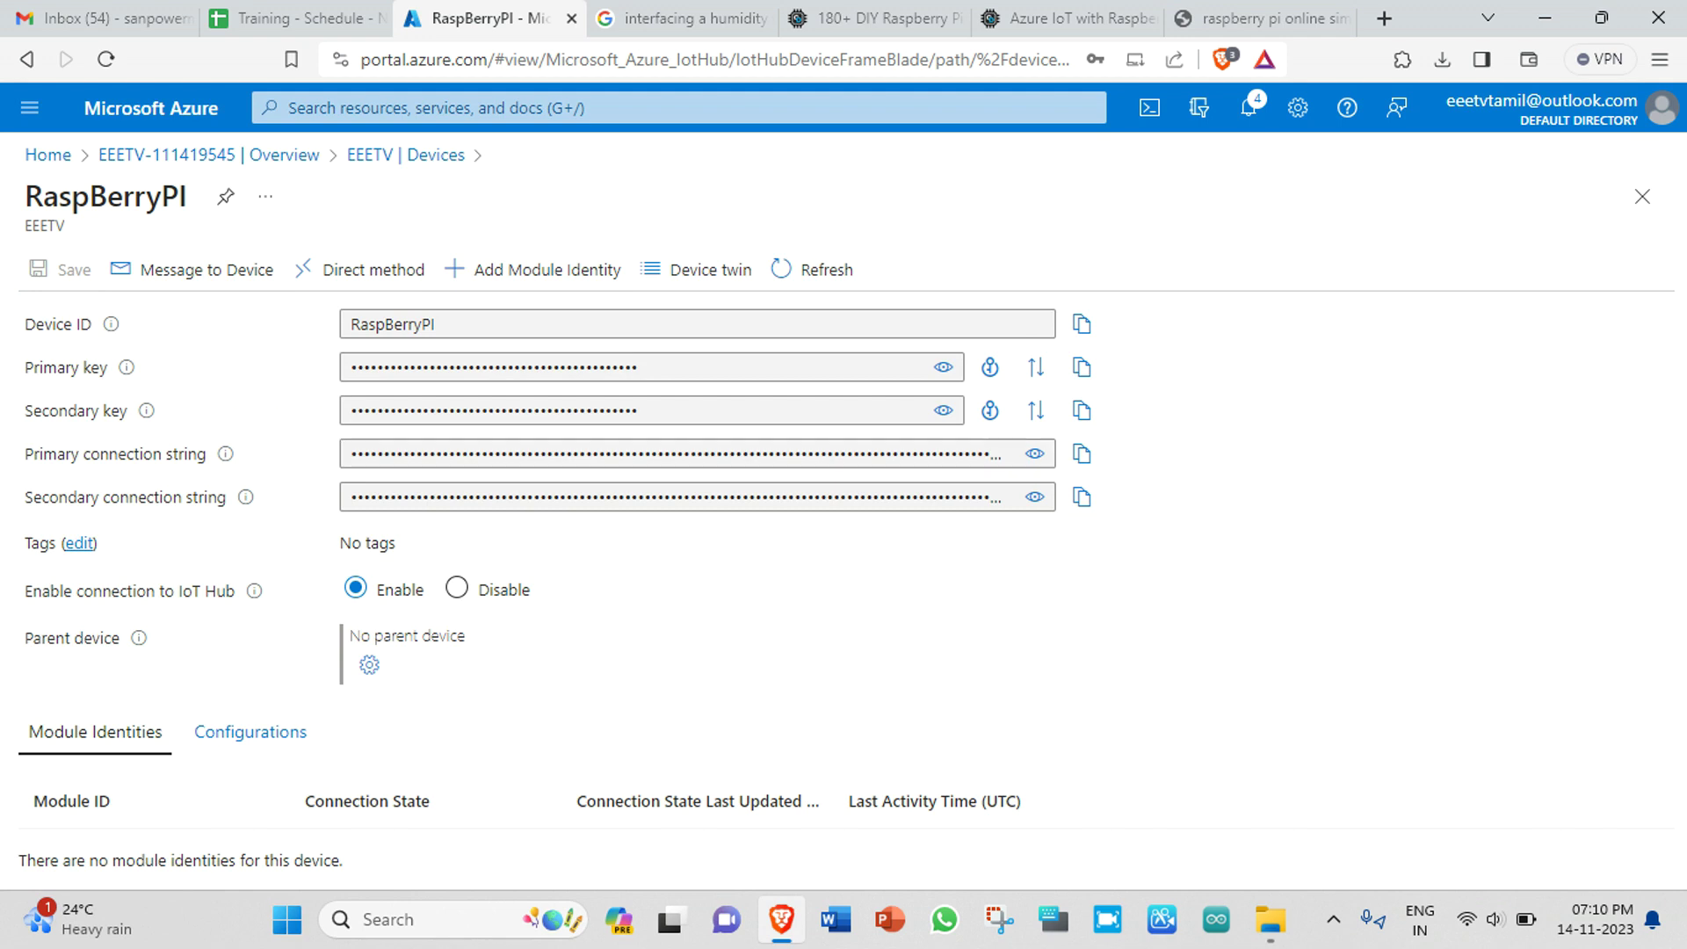
# Reveal the RaspBerryPI device's primary connection string and copy it to the clipboard.
pyautogui.click(1035, 454)
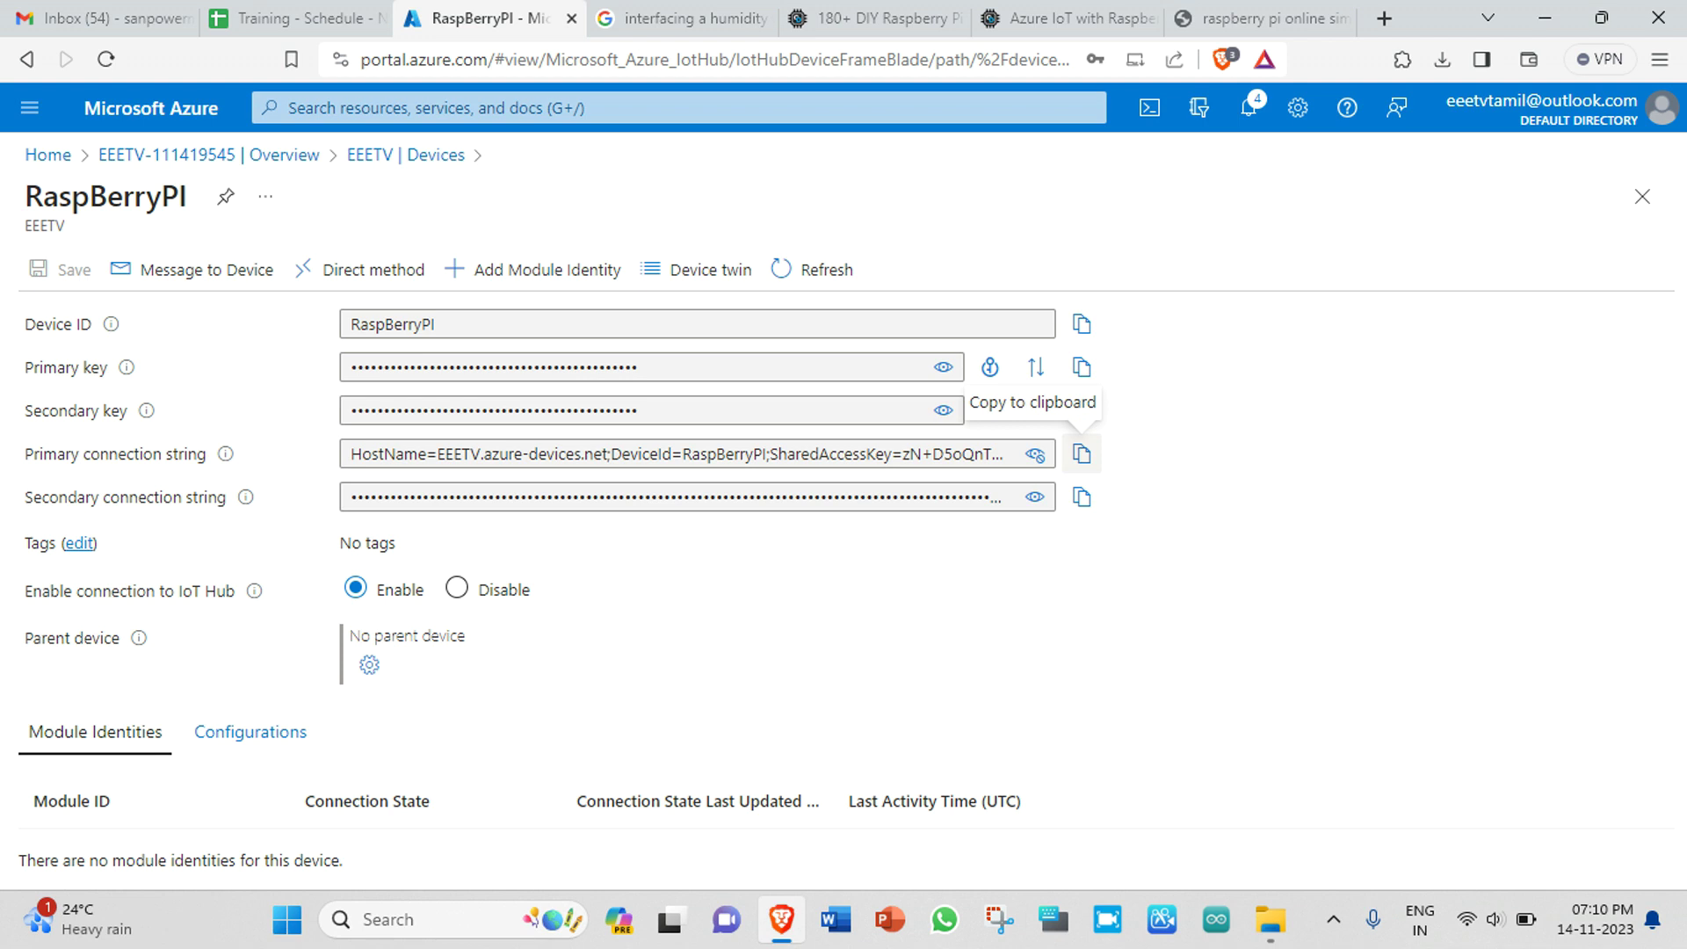
pyautogui.click(1082, 453)
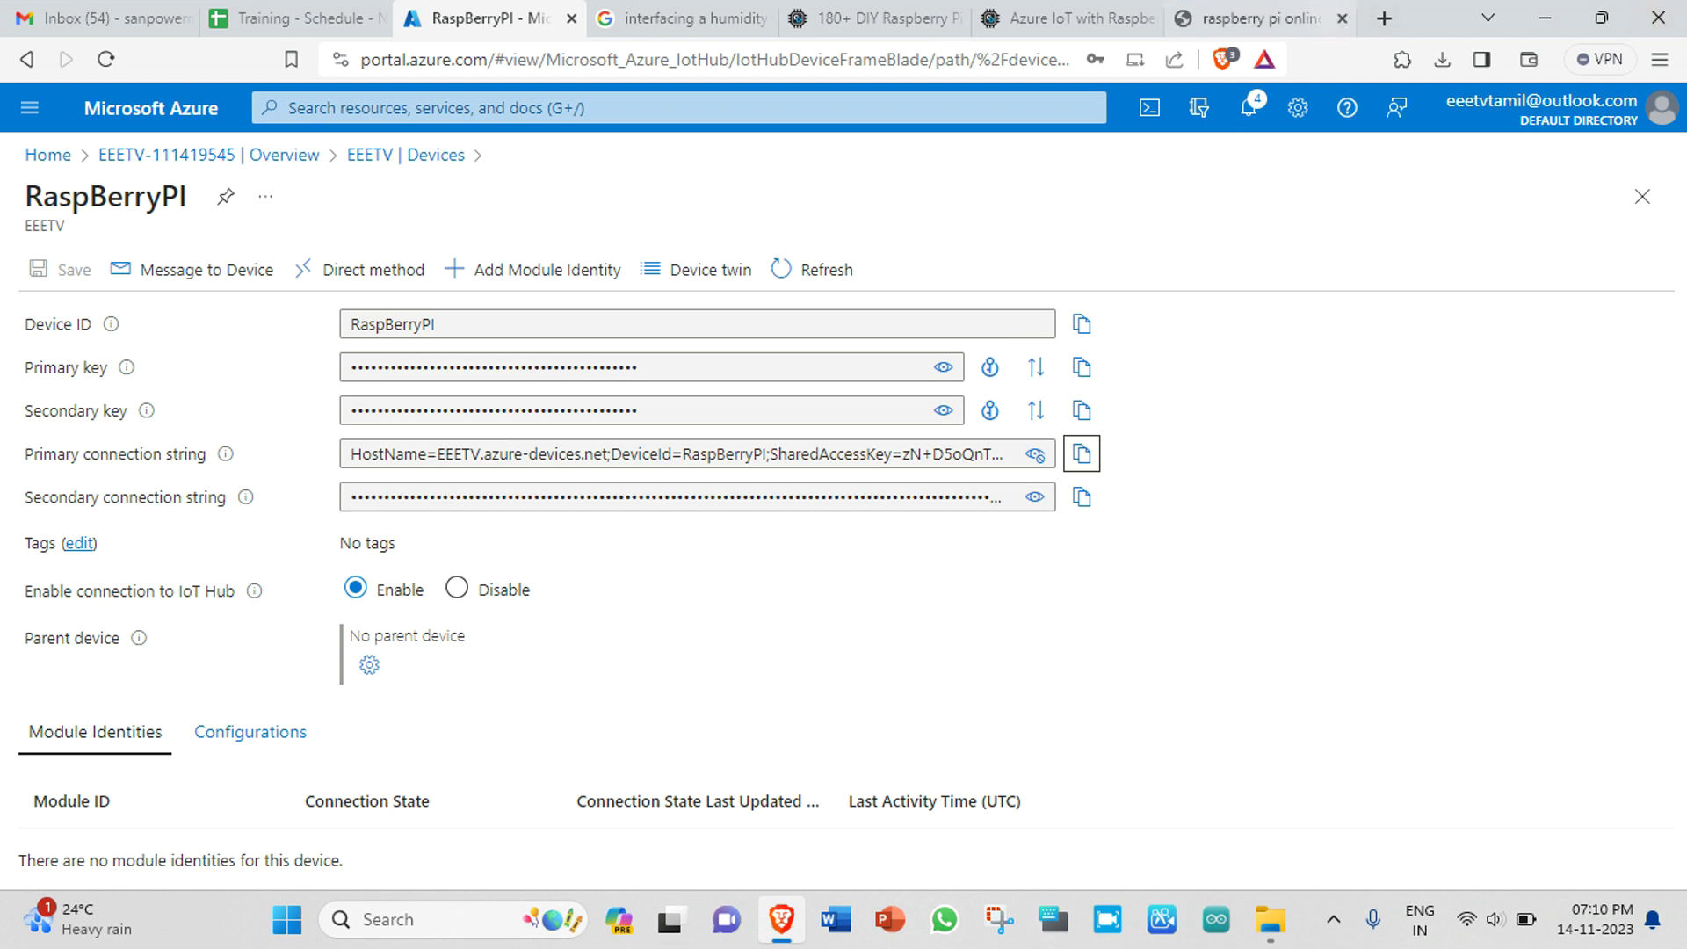
# Open the Raspberry Pi Azure IoT Web Simulator from the existing search results for raspberry pi online simulator.
pyautogui.click(1384, 17)
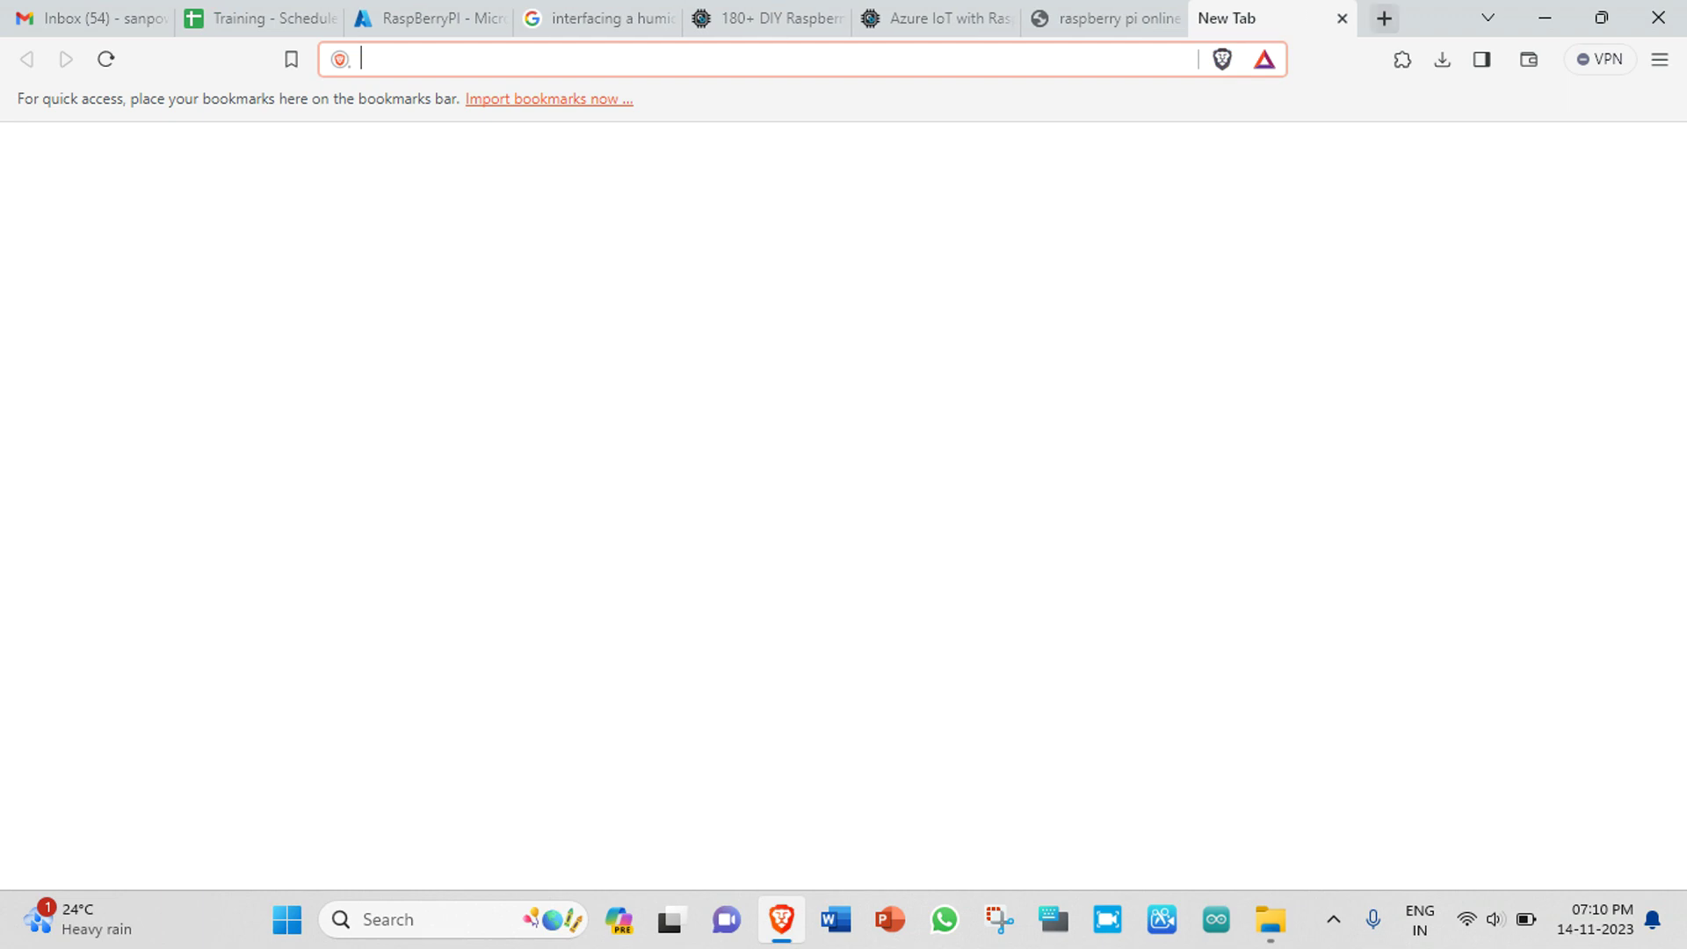
pyautogui.hotkey('ctrl', 'shift', 'Tab')
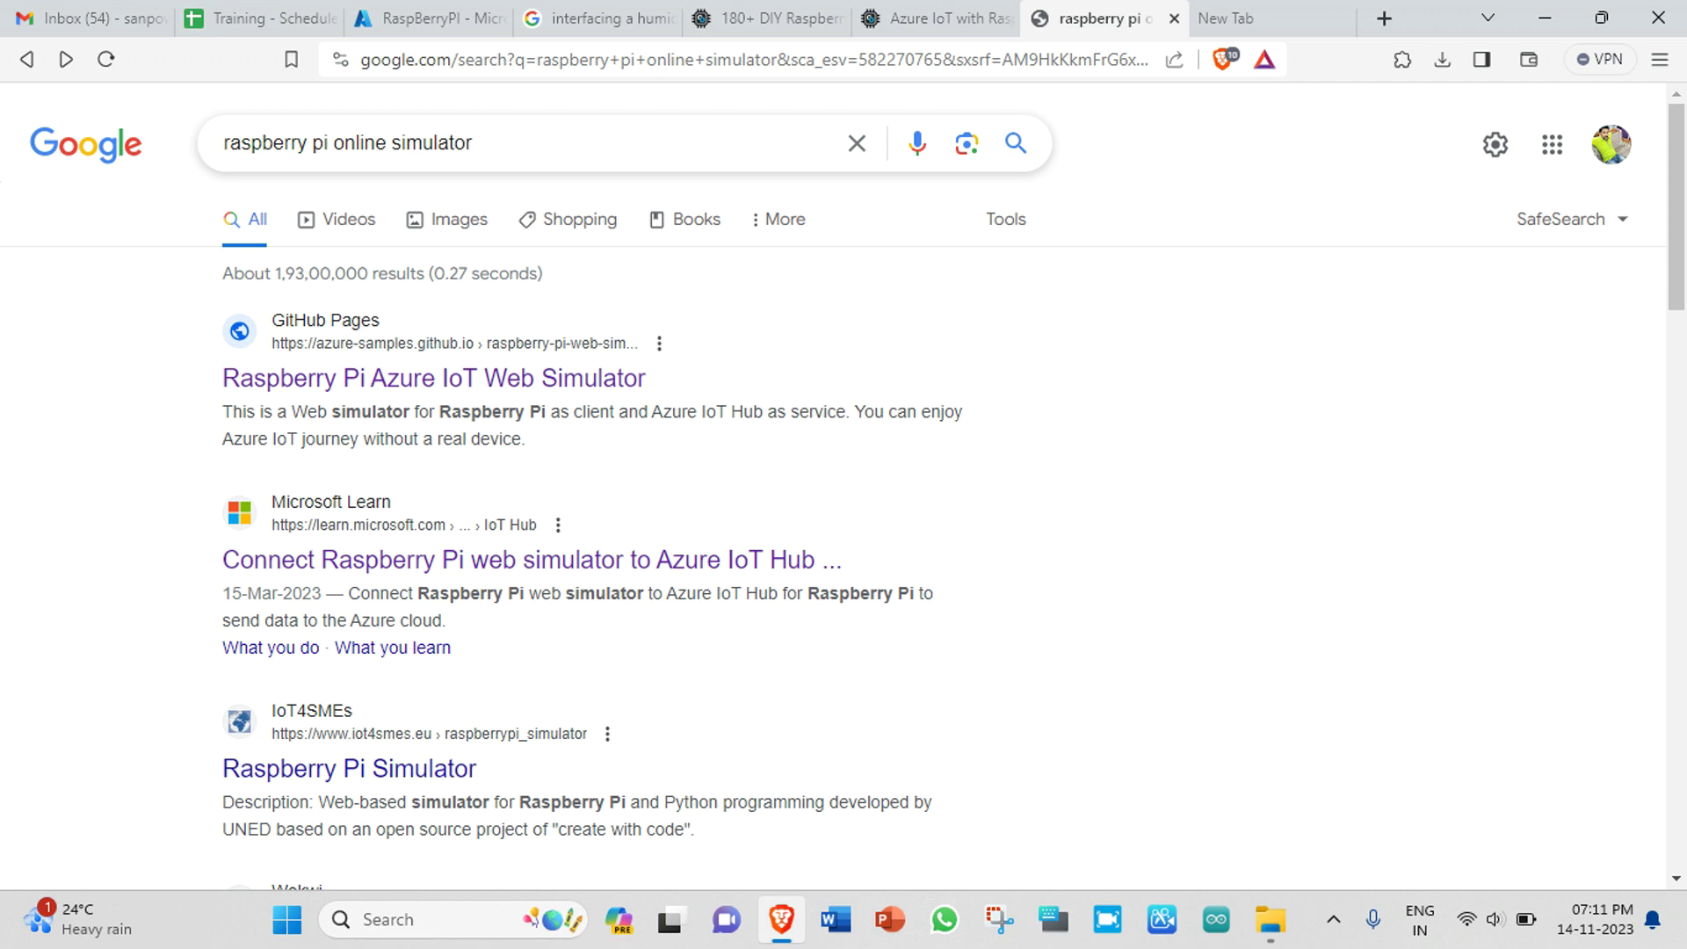
pyautogui.hotkey('ctrl', 'shift', 'Left')
pyautogui.hotkey('ctrl', 'shift', 'Left')
pyautogui.hotkey('ctrl', 'shift', 'Left')
pyautogui.hotkey('ctrl', 'shift', 'Left')
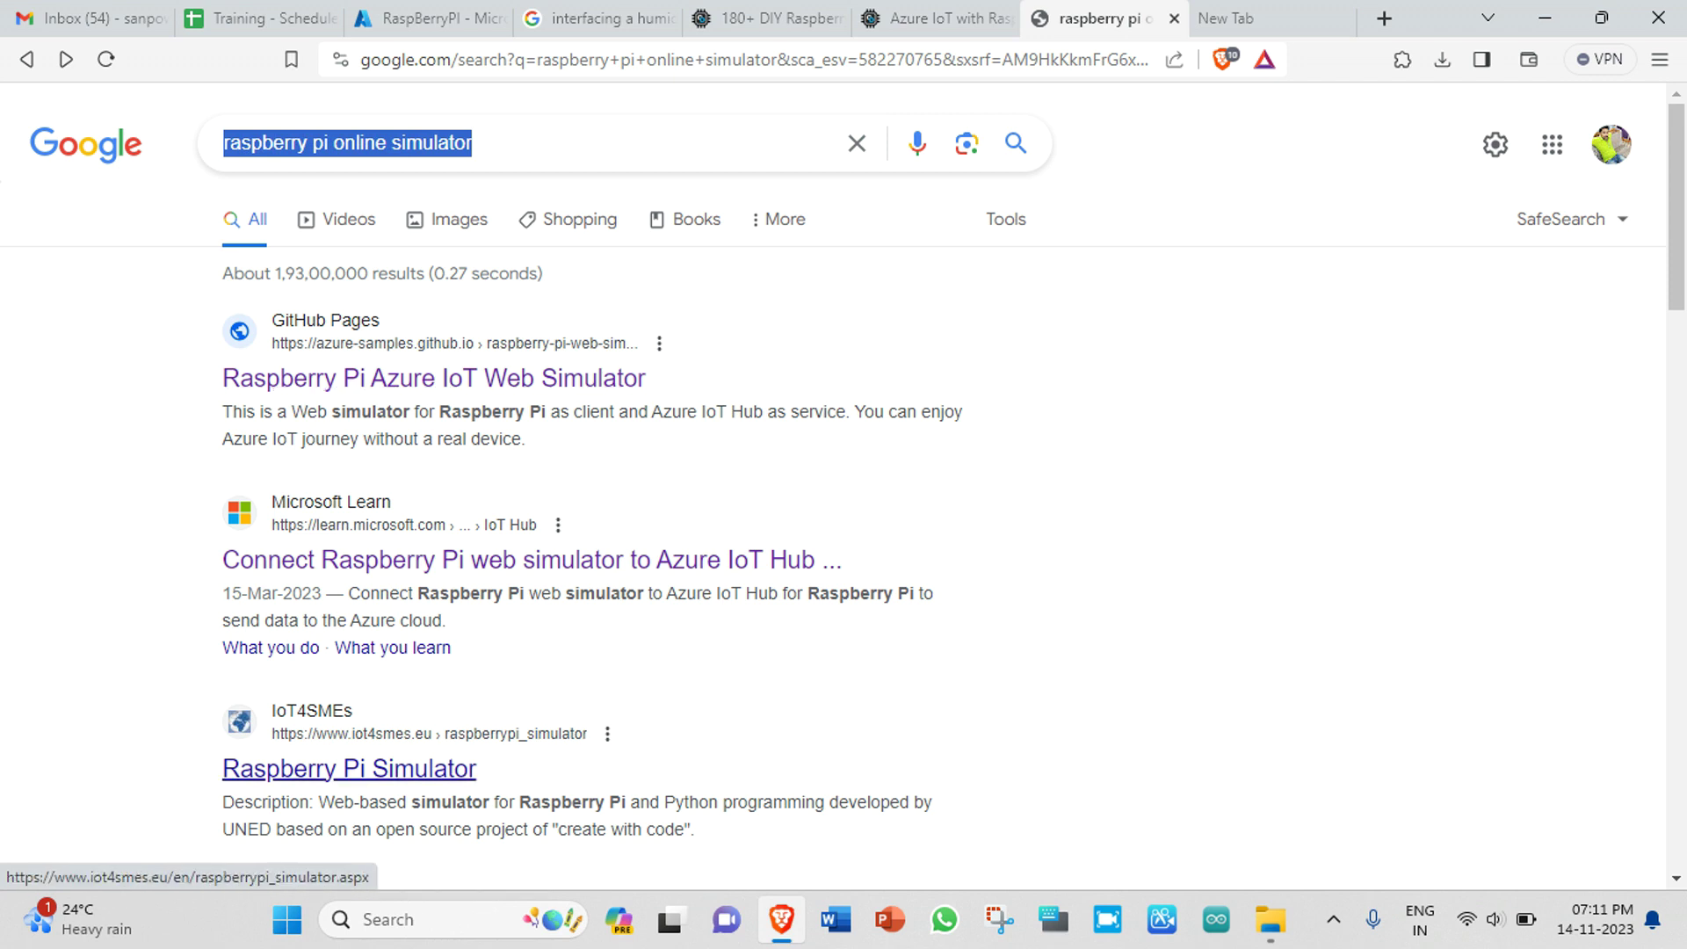
pyautogui.click(434, 378)
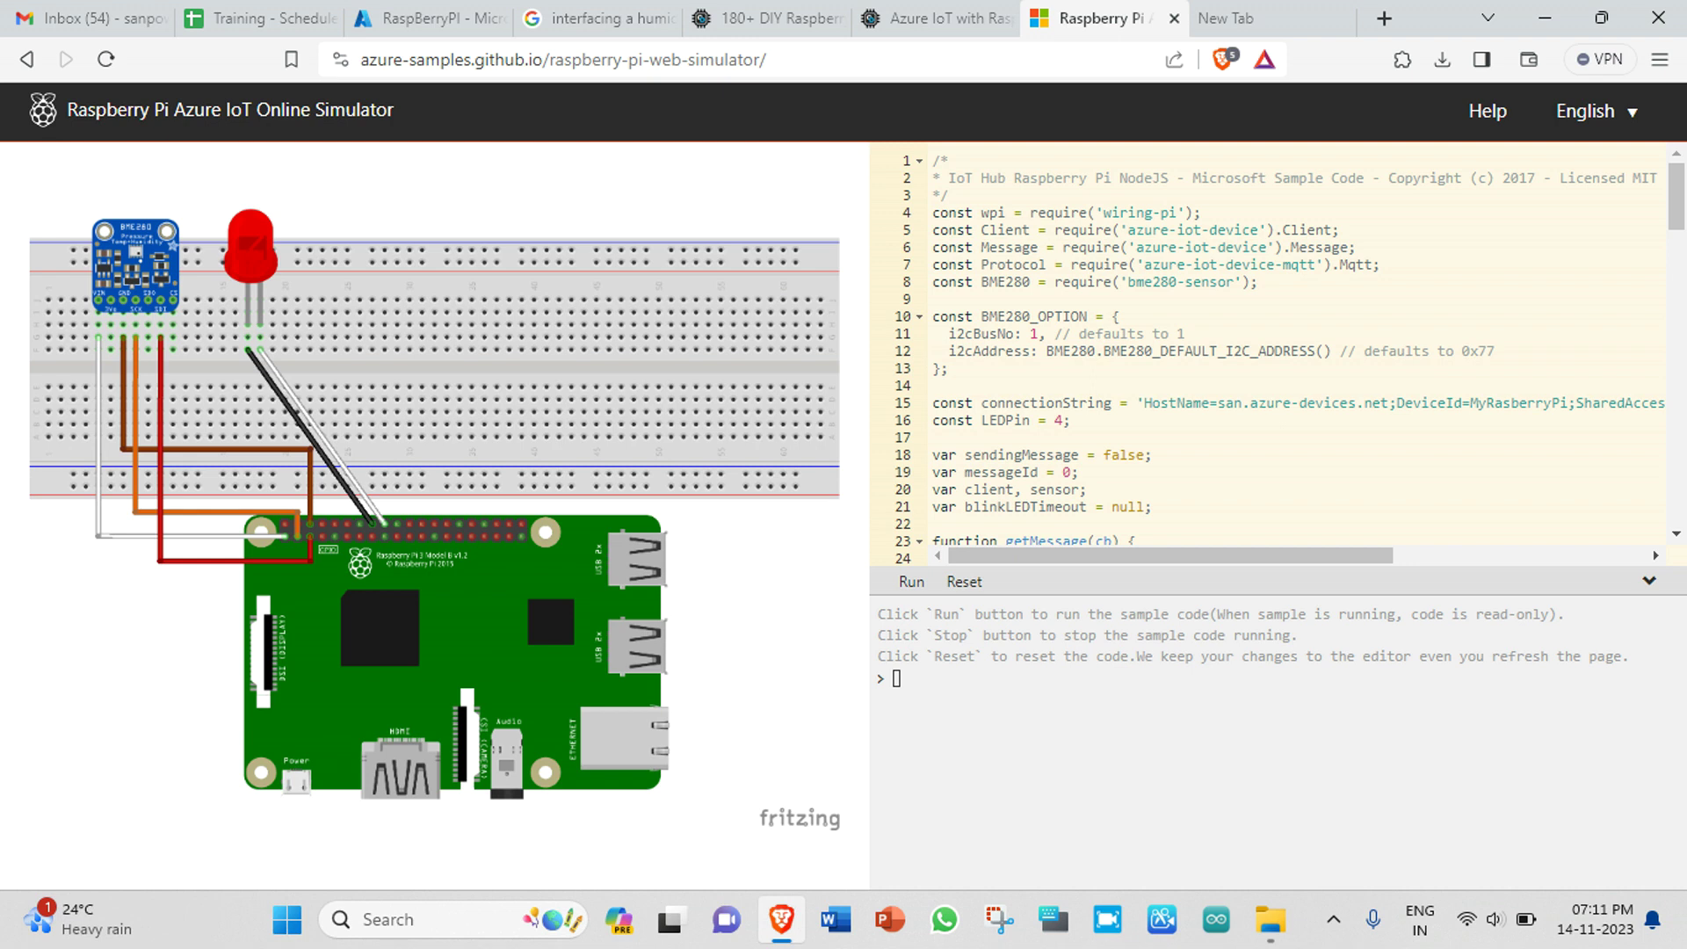
# Replace the entire connectionString value on line 15, inside its quotes, with the RaspBerryPI device's copied primary connection string.
pyautogui.click(1072, 420)
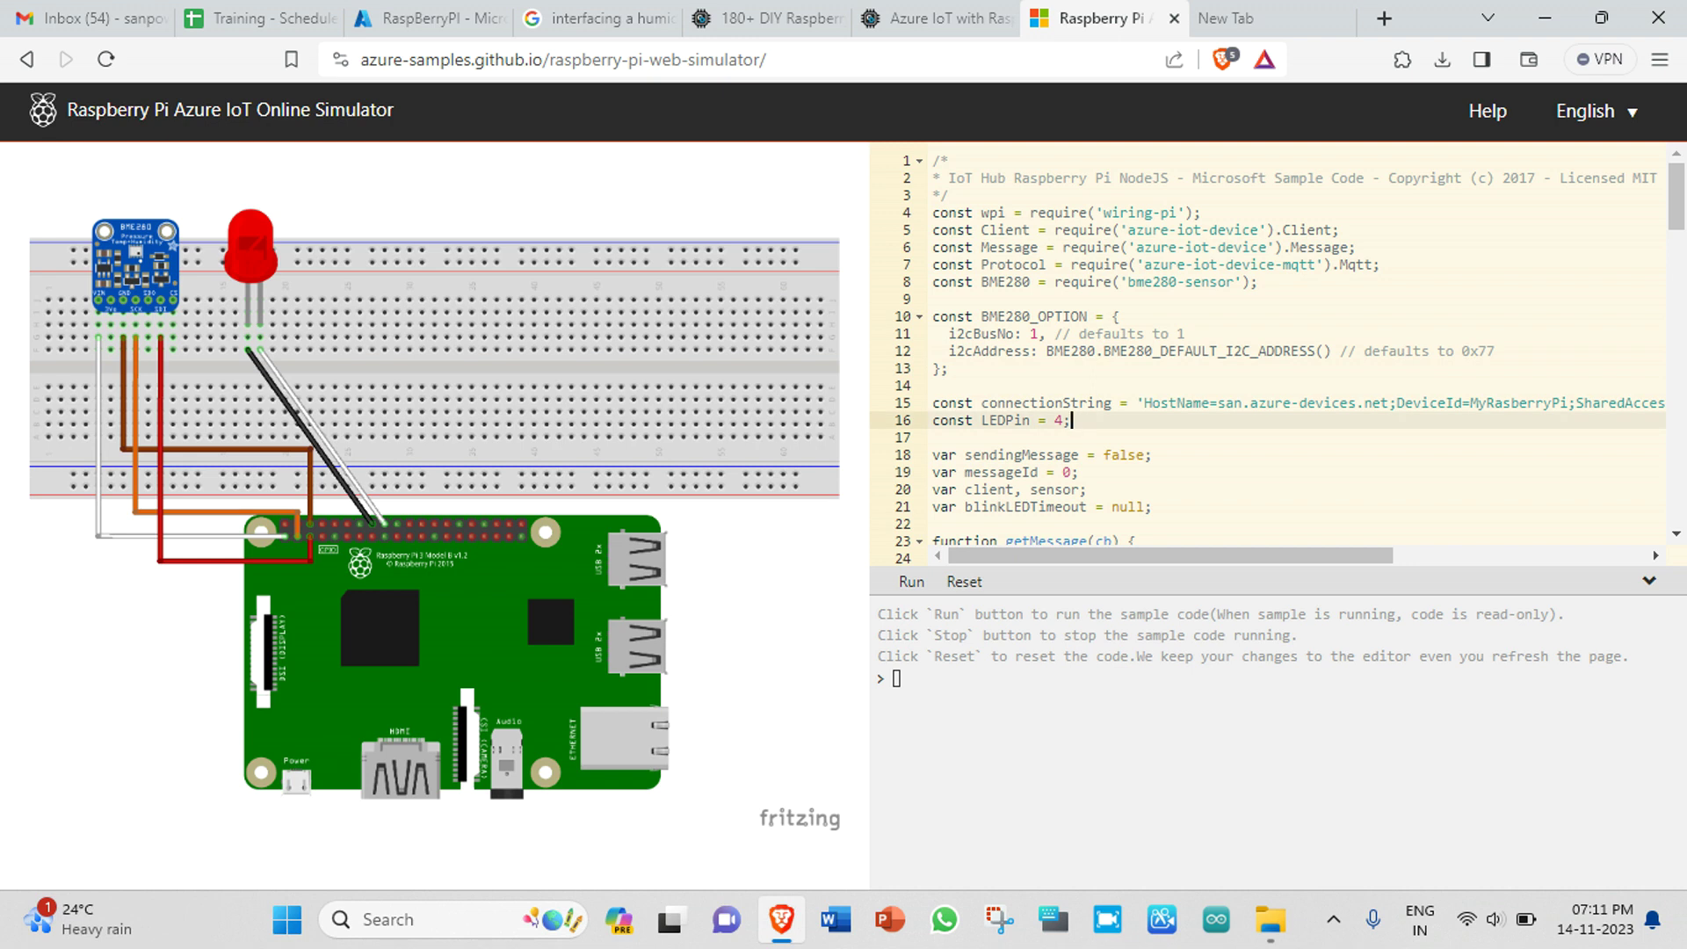
pyautogui.click(1455, 403)
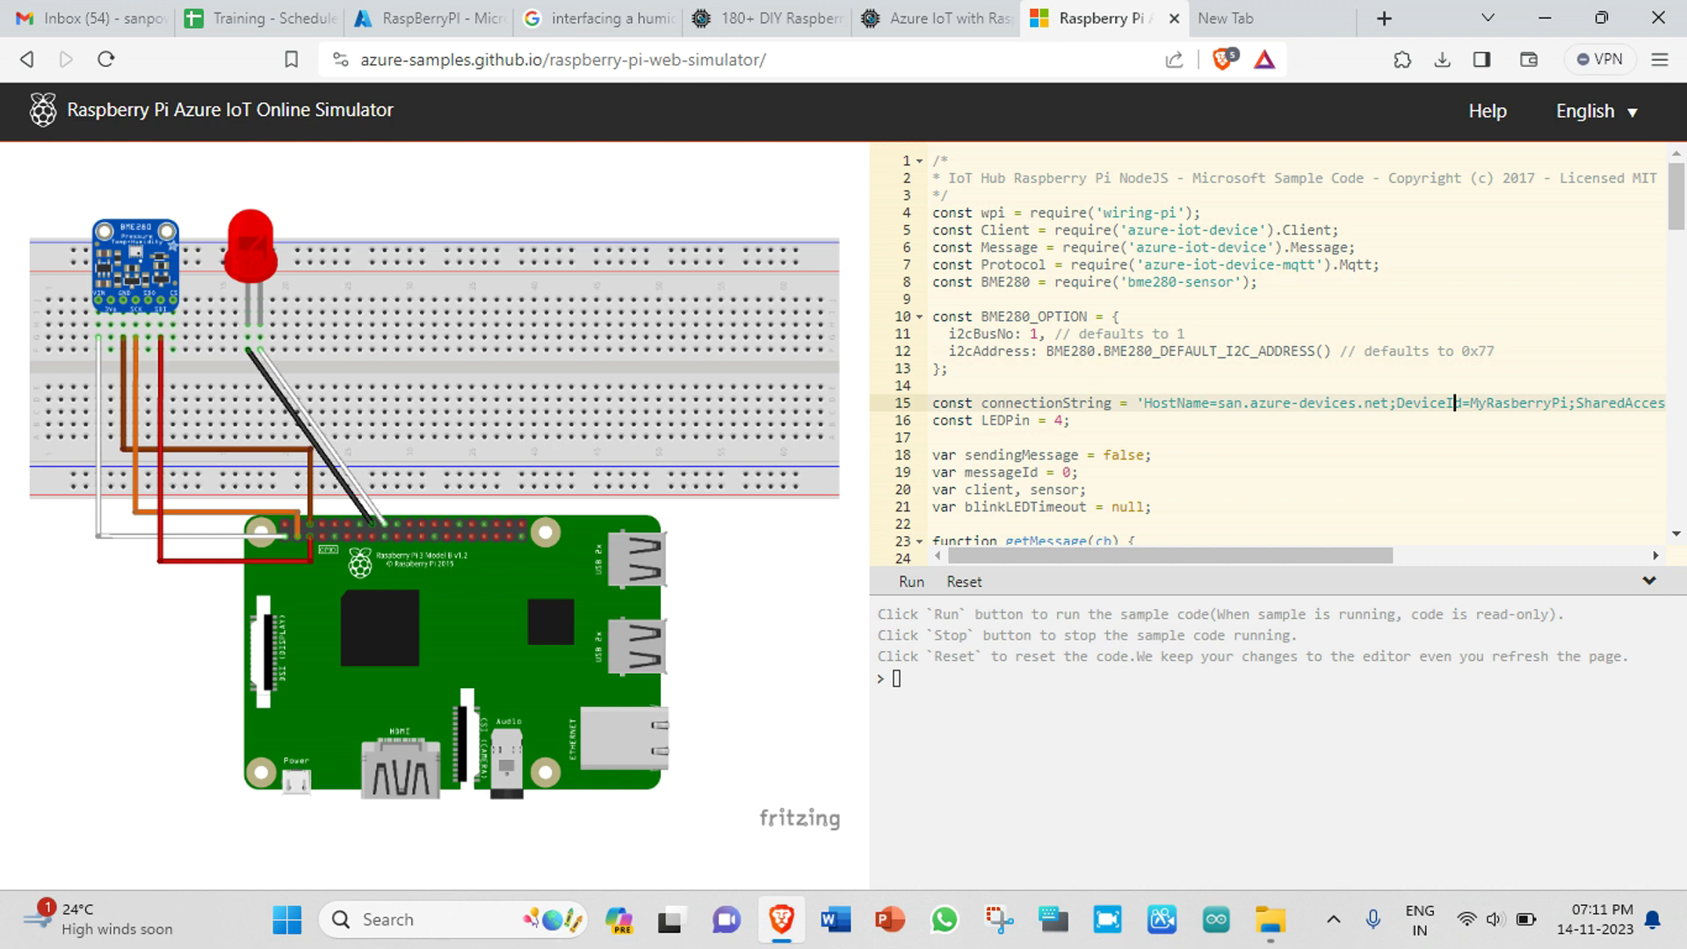
pyautogui.press('BackSpace')
pyautogui.press('BackSpace')
pyautogui.press('BackSpace')
pyautogui.press('BackSpace')
pyautogui.press('BackSpace')
pyautogui.press('BackSpace')
pyautogui.press('BackSpace')
pyautogui.press('BackSpace')
pyautogui.press('BackSpace')
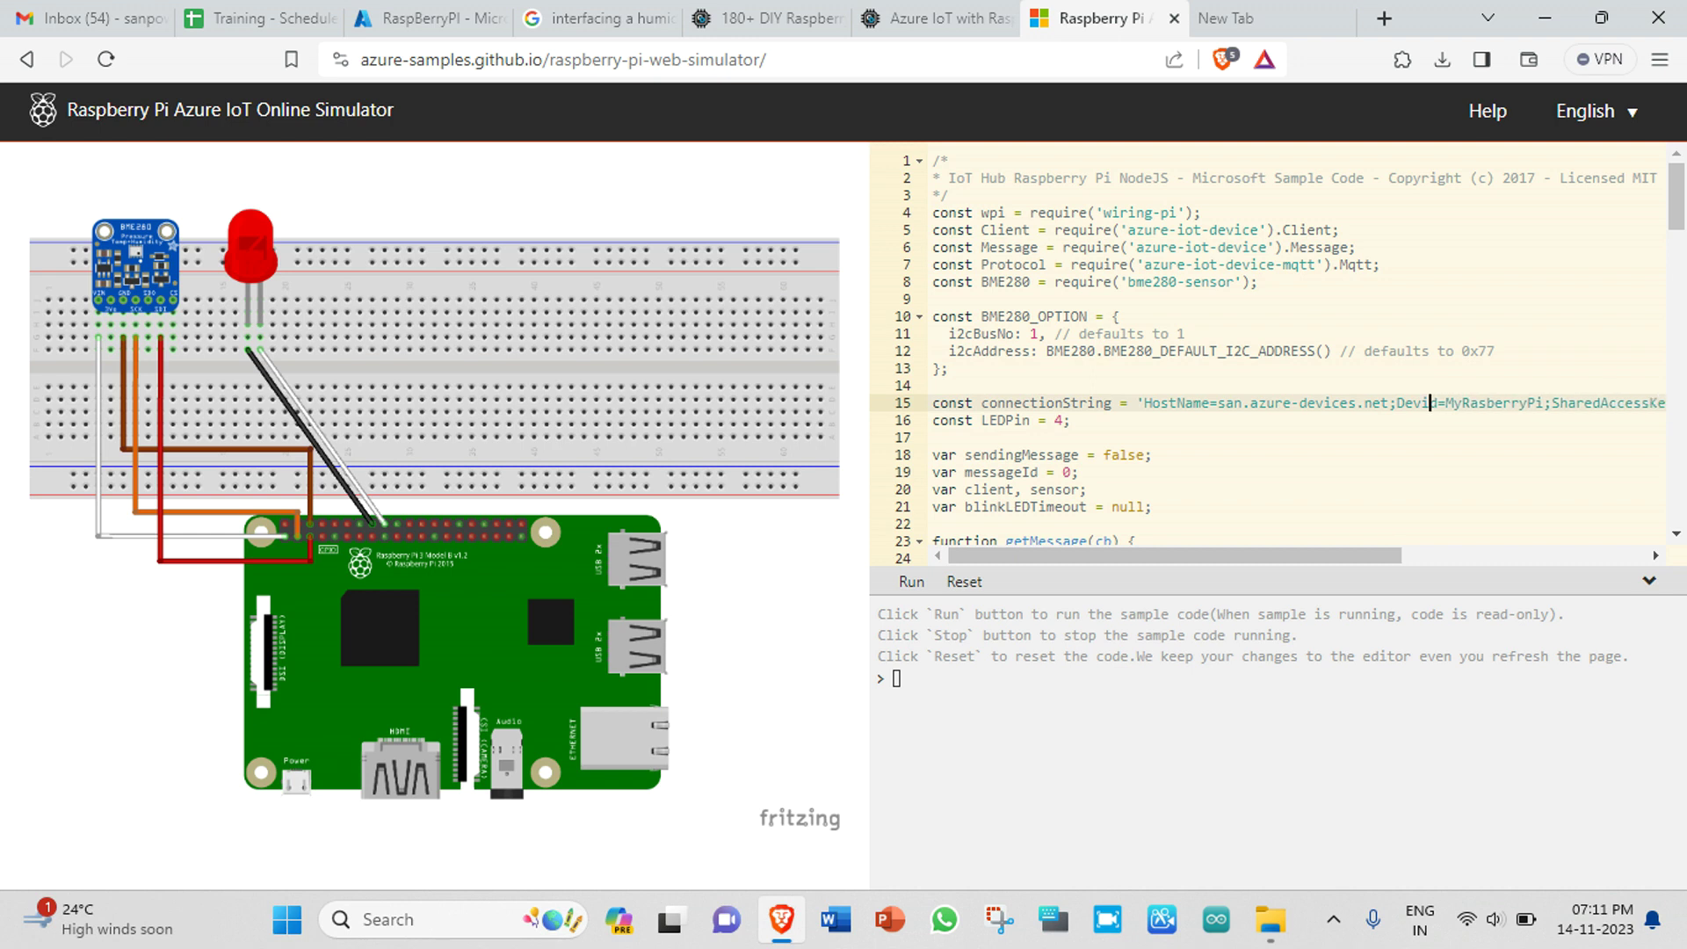
pyautogui.press('BackSpace')
pyautogui.press('BackSpace')
pyautogui.press('BackSpace')
pyautogui.press('BackSpace')
pyautogui.press('BackSpace')
pyautogui.press('BackSpace')
pyautogui.press('BackSpace')
pyautogui.press('BackSpace')
pyautogui.press('BackSpace')
pyautogui.press('BackSpace')
pyautogui.press('BackSpace')
pyautogui.press('BackSpace')
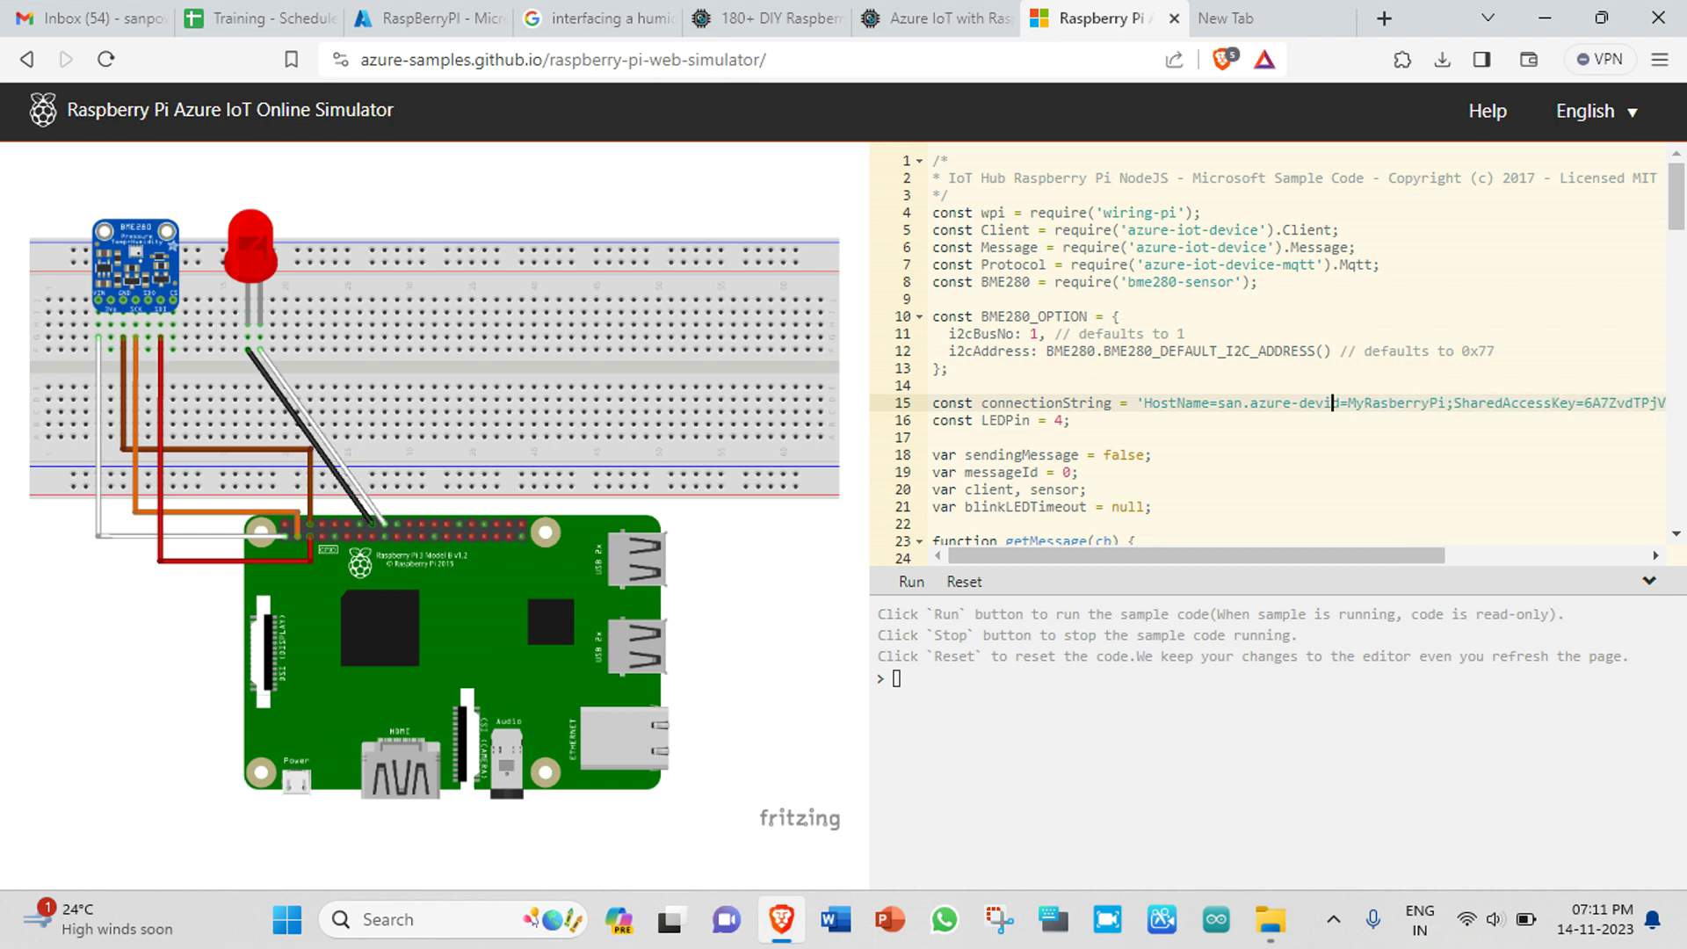
pyautogui.press('BackSpace')
pyautogui.press('BackSpace')
pyautogui.press('BackSpace')
pyautogui.press('BackSpace')
pyautogui.press('BackSpace')
pyautogui.press('BackSpace')
pyautogui.press('BackSpace')
pyautogui.press('BackSpace')
pyautogui.press('BackSpace')
pyautogui.press('BackSpace')
pyautogui.press('BackSpace')
pyautogui.press('BackSpace')
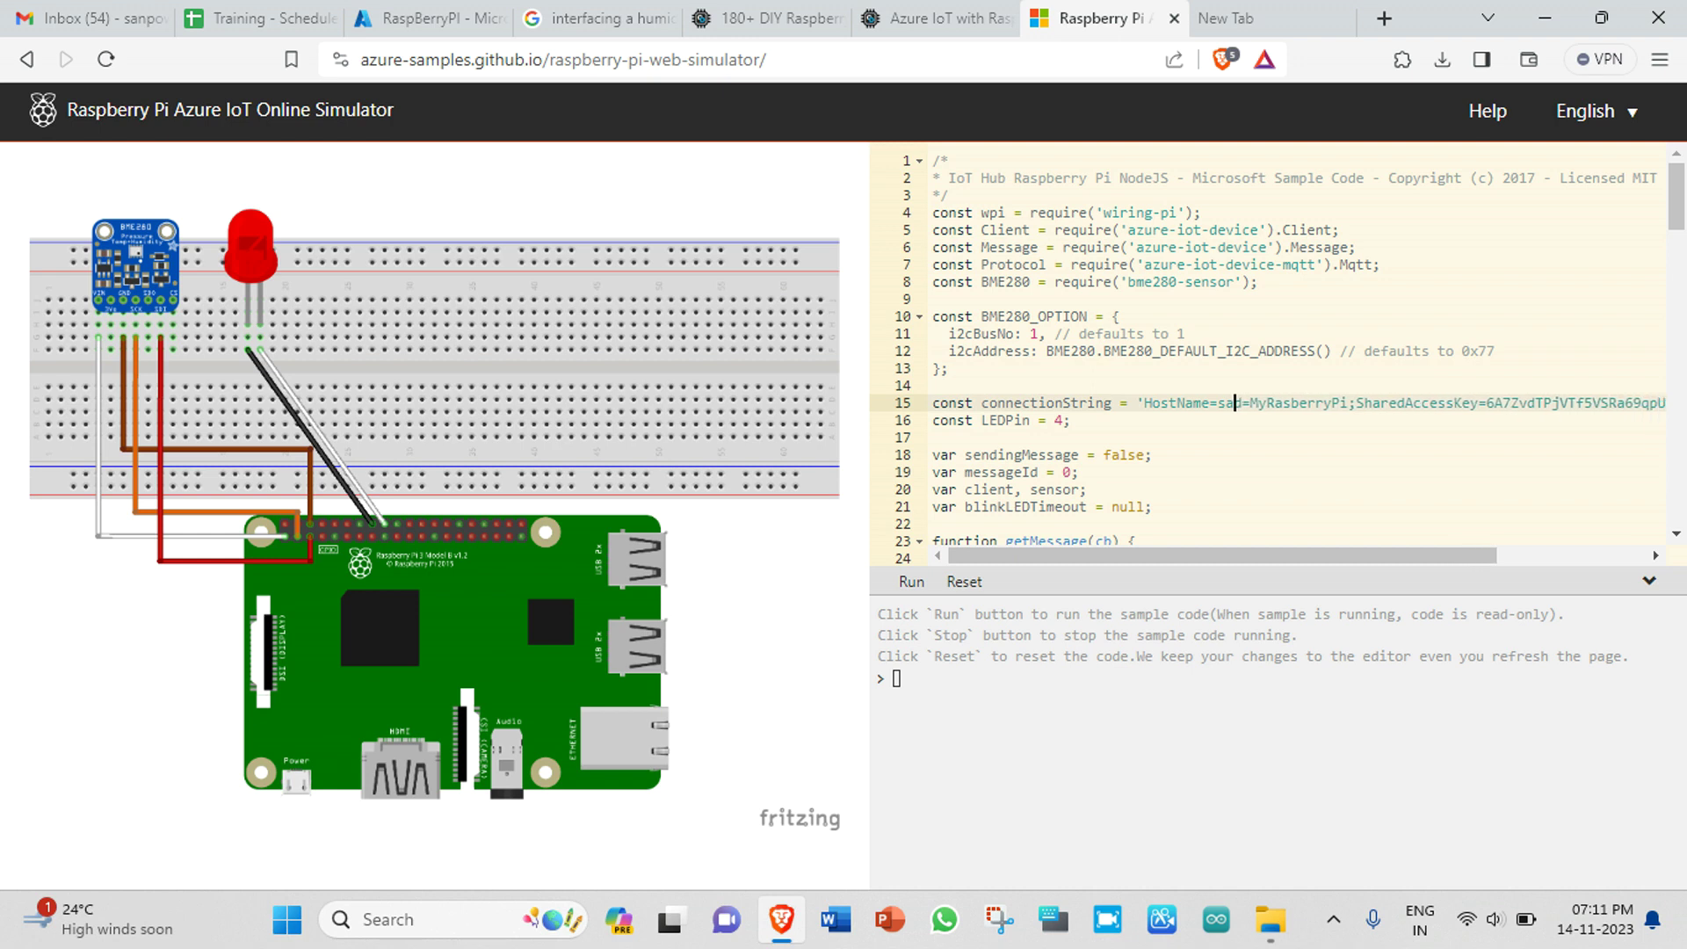
pyautogui.press('BackSpace')
pyautogui.press('BackSpace')
pyautogui.press('BackSpace')
pyautogui.press('BackSpace')
pyautogui.press('BackSpace')
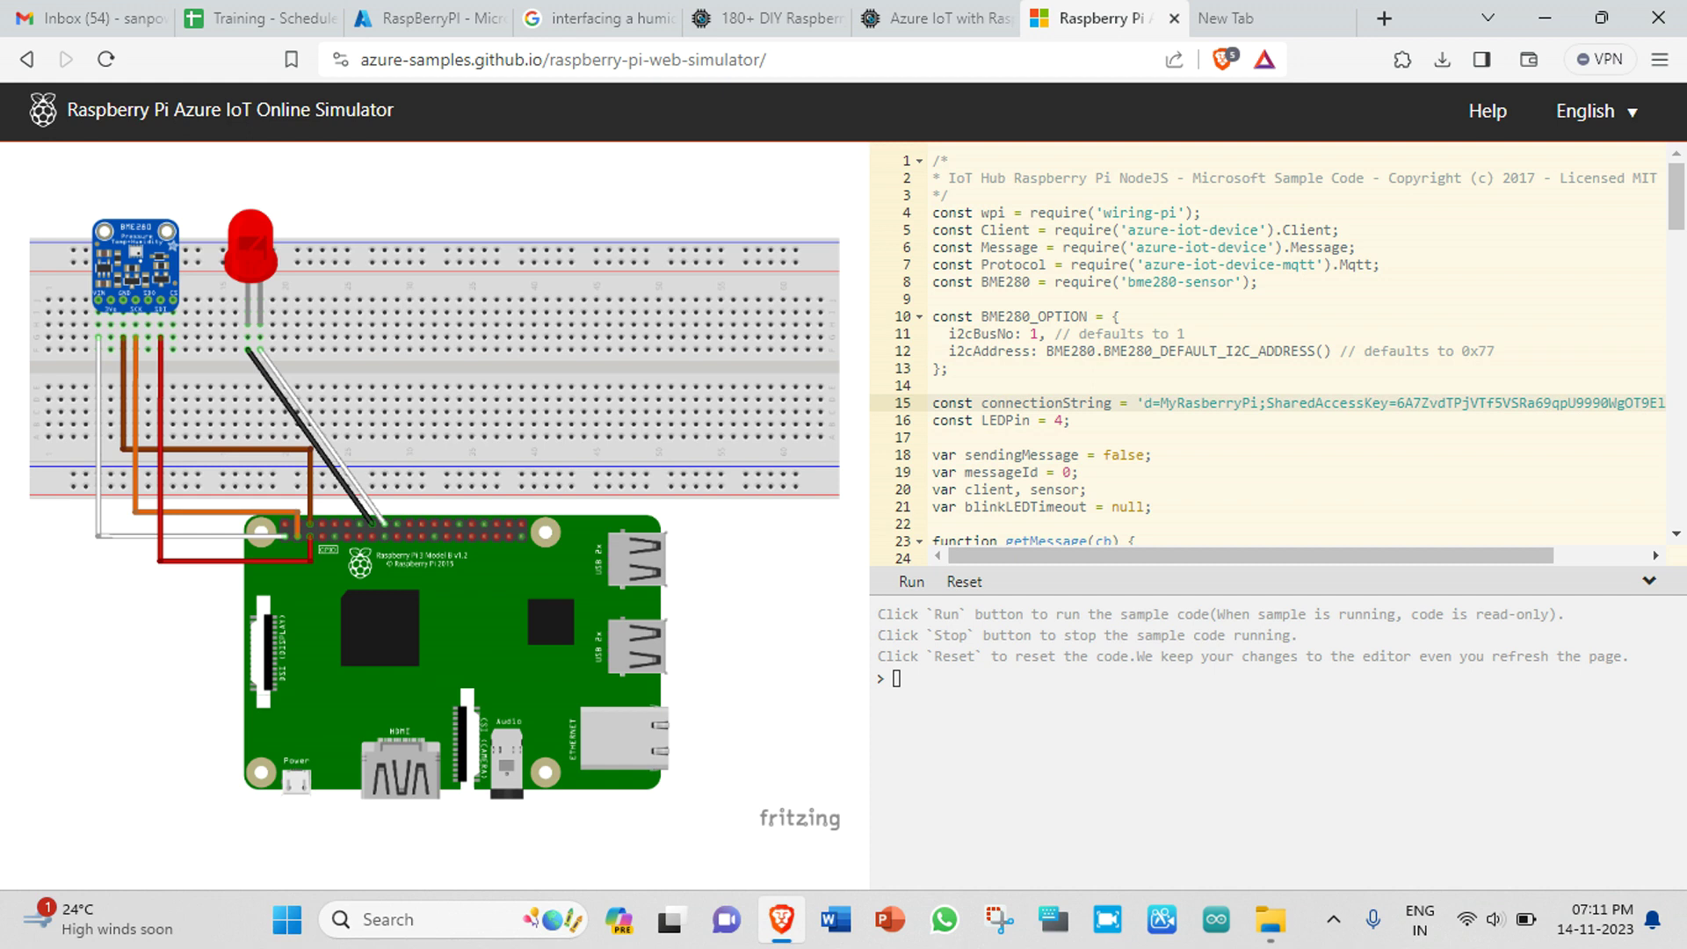
pyautogui.click(1405, 403)
pyautogui.press('BackSpace')
pyautogui.press('BackSpace')
pyautogui.press('BackSpace')
pyautogui.press('BackSpace')
pyautogui.press('BackSpace')
pyautogui.press('BackSpace')
pyautogui.press('BackSpace')
pyautogui.press('BackSpace')
pyautogui.press('BackSpace')
pyautogui.press('BackSpace')
pyautogui.press('BackSpace')
pyautogui.press('BackSpace')
pyautogui.press('BackSpace')
pyautogui.press('BackSpace')
pyautogui.press('BackSpace')
pyautogui.press('BackSpace')
pyautogui.press('BackSpace')
pyautogui.press('BackSpace')
pyautogui.press('BackSpace')
pyautogui.press('BackSpace')
pyautogui.press('BackSpace')
pyautogui.press('BackSpace')
pyautogui.press('BackSpace')
pyautogui.press('BackSpace')
pyautogui.press('BackSpace')
pyautogui.press('BackSpace')
pyautogui.press('BackSpace')
pyautogui.press('BackSpace')
pyautogui.press('BackSpace')
pyautogui.press('BackSpace')
pyautogui.press('Right')
pyautogui.press('Right')
pyautogui.press('Right')
pyautogui.press('Right')
pyautogui.press('Right')
pyautogui.press('Right')
pyautogui.press('Right')
pyautogui.press('Right')
pyautogui.press('Right')
pyautogui.press('Right')
pyautogui.press('Right')
pyautogui.press('Right')
pyautogui.press('Right')
pyautogui.press('Right')
pyautogui.press('Right')
pyautogui.press('Right')
pyautogui.press('Right')
pyautogui.press('Right')
pyautogui.press('Right')
pyautogui.press('Right')
pyautogui.press('Right')
pyautogui.press('Right')
pyautogui.press('Right')
pyautogui.press('Right')
pyautogui.press('Right')
pyautogui.press('Right')
pyautogui.press('Right')
pyautogui.press('Right')
pyautogui.press('Right')
pyautogui.press('Right')
pyautogui.press('Right')
pyautogui.press('Right')
pyautogui.press('Delete')
pyautogui.press('Delete')
pyautogui.press('Delete')
pyautogui.press('BackSpace')
pyautogui.press('BackSpace')
pyautogui.press('BackSpace')
pyautogui.press('BackSpace')
pyautogui.press('BackSpace')
pyautogui.press('BackSpace')
pyautogui.press('BackSpace')
pyautogui.press('BackSpace')
pyautogui.press('BackSpace')
pyautogui.press('BackSpace')
pyautogui.press('BackSpace')
pyautogui.press('BackSpace')
pyautogui.press('BackSpace')
pyautogui.press('BackSpace')
pyautogui.press('BackSpace')
pyautogui.press('BackSpace')
pyautogui.press('BackSpace')
pyautogui.press('BackSpace')
pyautogui.press('BackSpace')
pyautogui.press('BackSpace')
pyautogui.press('BackSpace')
pyautogui.press('BackSpace')
pyautogui.press('BackSpace')
pyautogui.press('BackSpace')
pyautogui.press('BackSpace')
pyautogui.press('BackSpace')
pyautogui.press('BackSpace')
pyautogui.press('BackSpace')
pyautogui.press('BackSpace')
pyautogui.press('BackSpace')
pyautogui.press('BackSpace')
pyautogui.press('BackSpace')
pyautogui.press('BackSpace')
pyautogui.press('BackSpace')
pyautogui.press('BackSpace')
pyautogui.press('BackSpace')
pyautogui.press('BackSpace')
pyautogui.press('BackSpace')
pyautogui.press('BackSpace')
pyautogui.press('BackSpace')
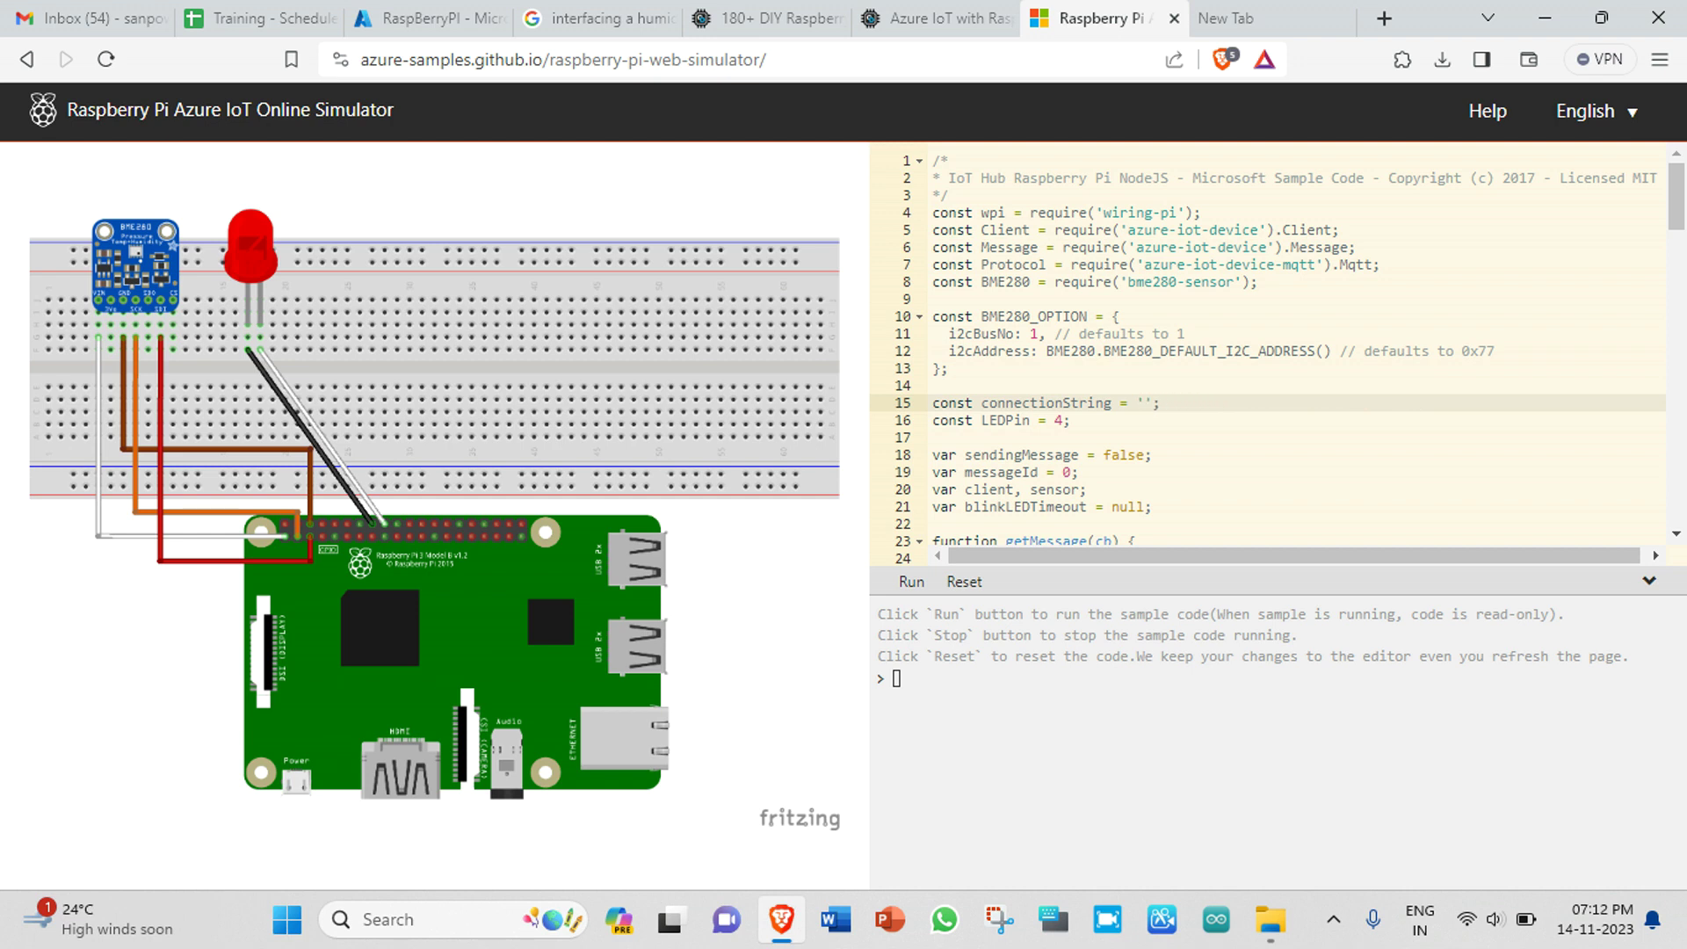
pyautogui.hotkey('ctrl', 'v')
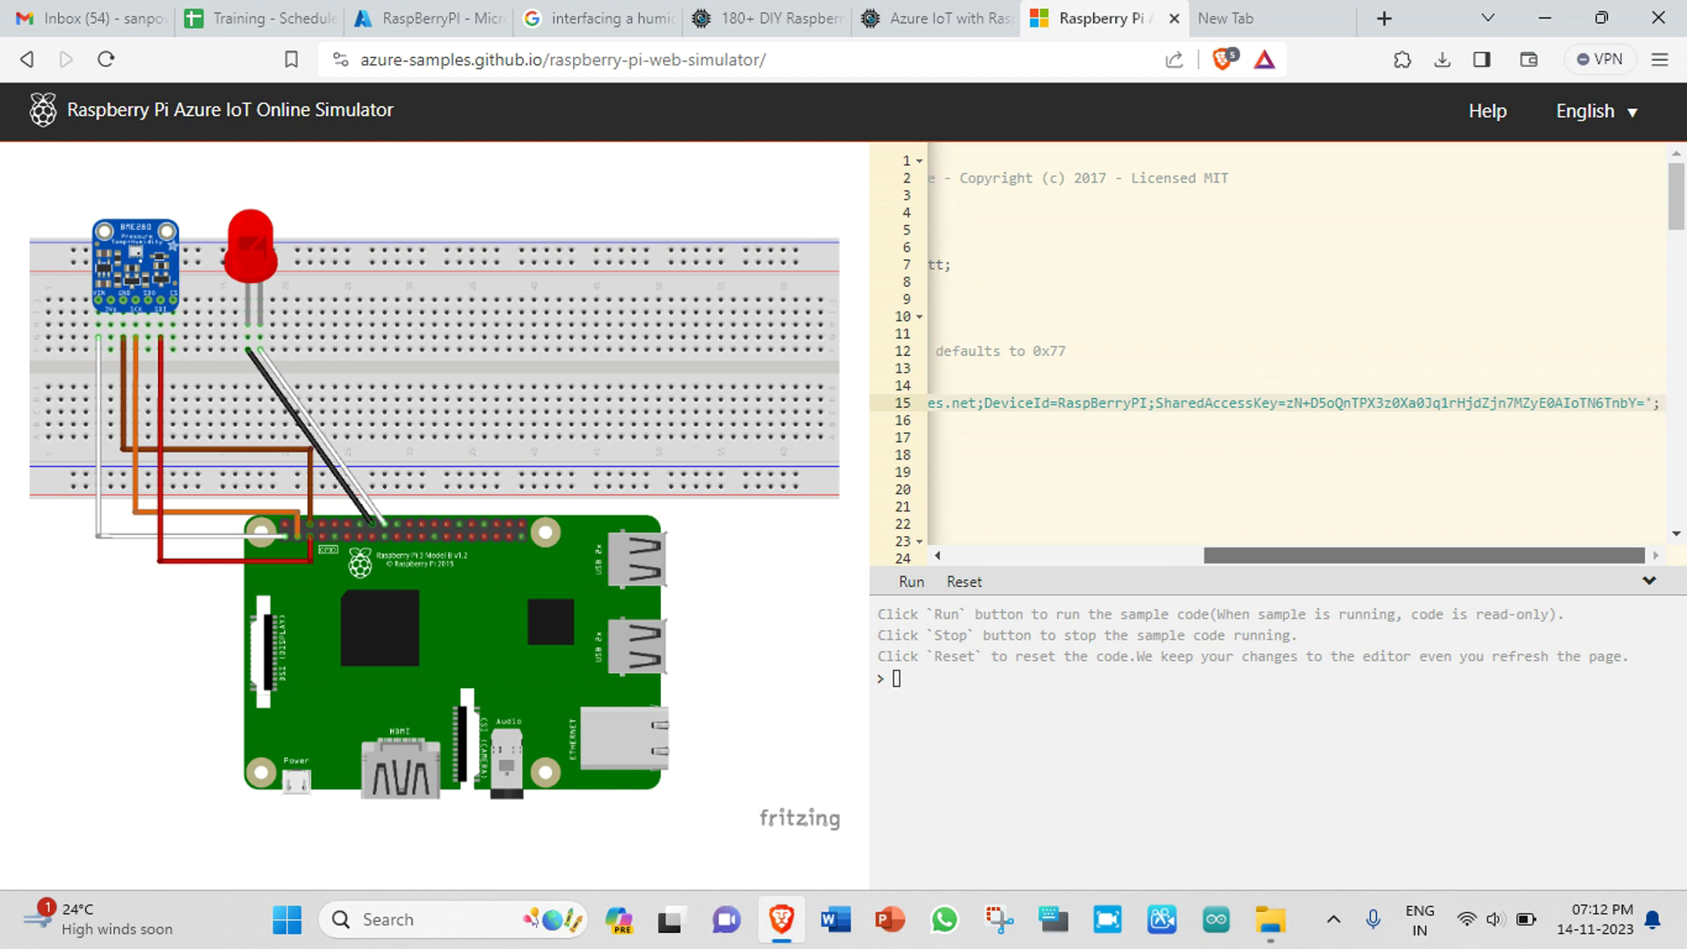
pyautogui.press('Home')
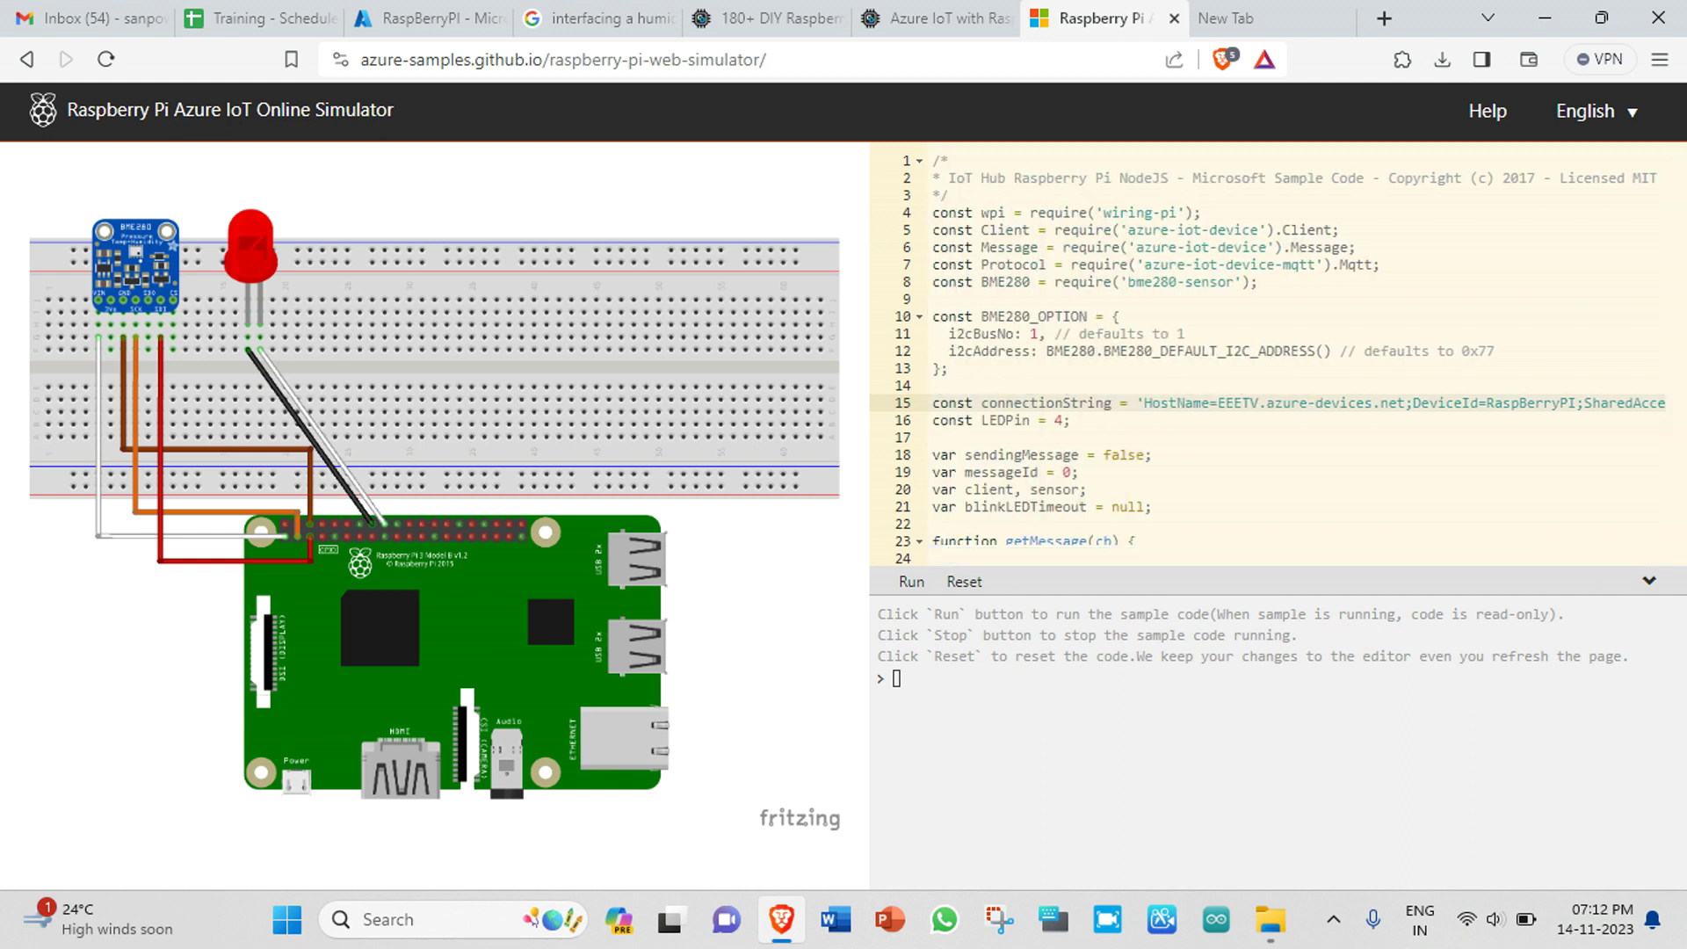